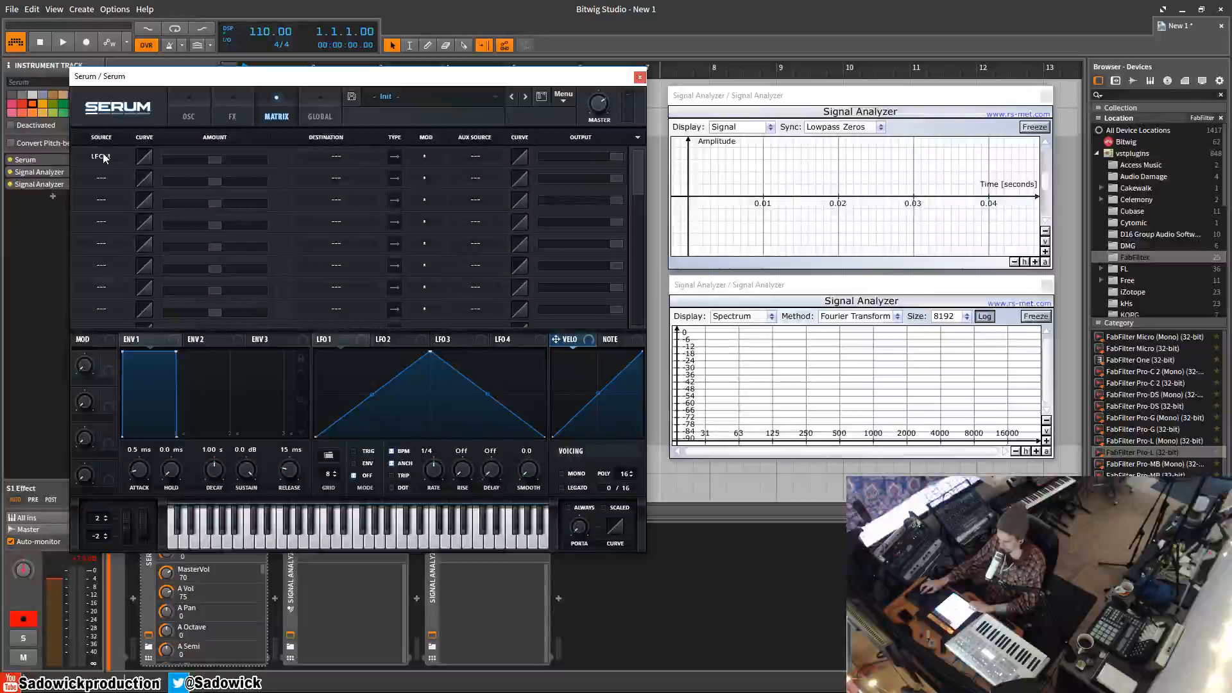
Route LFO 1 to OSC A's fine tuning in the modulation matrix with a positive amount
click(331, 164)
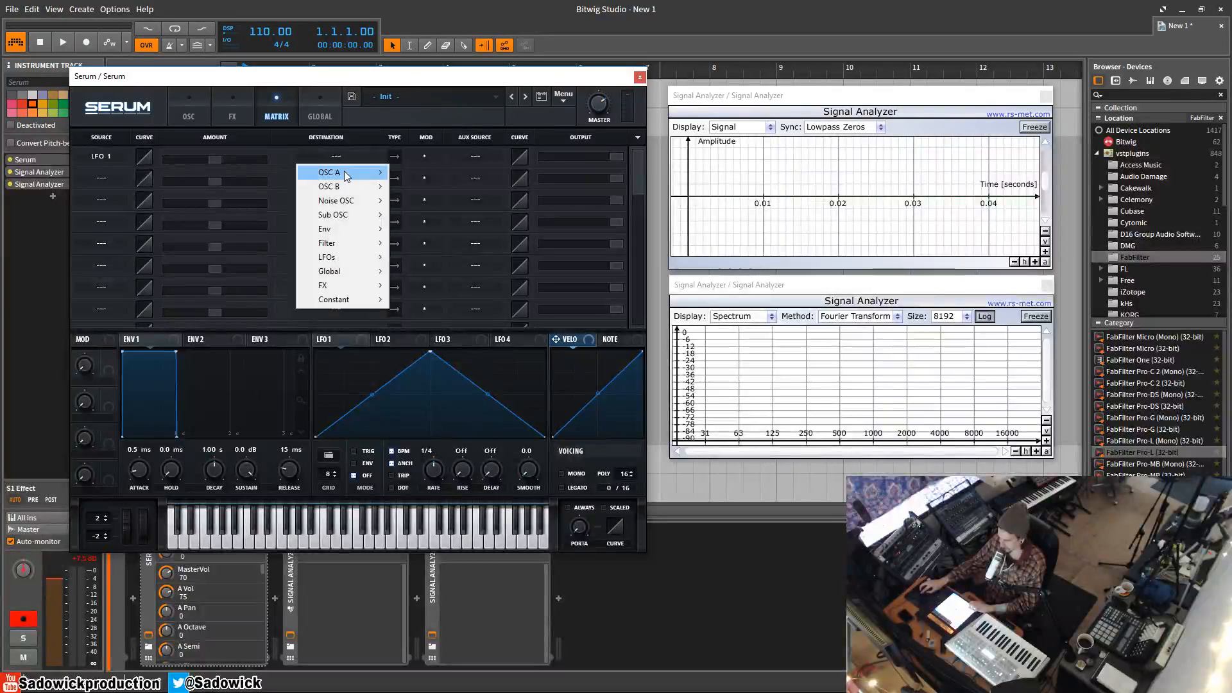
mouse_move(344, 171)
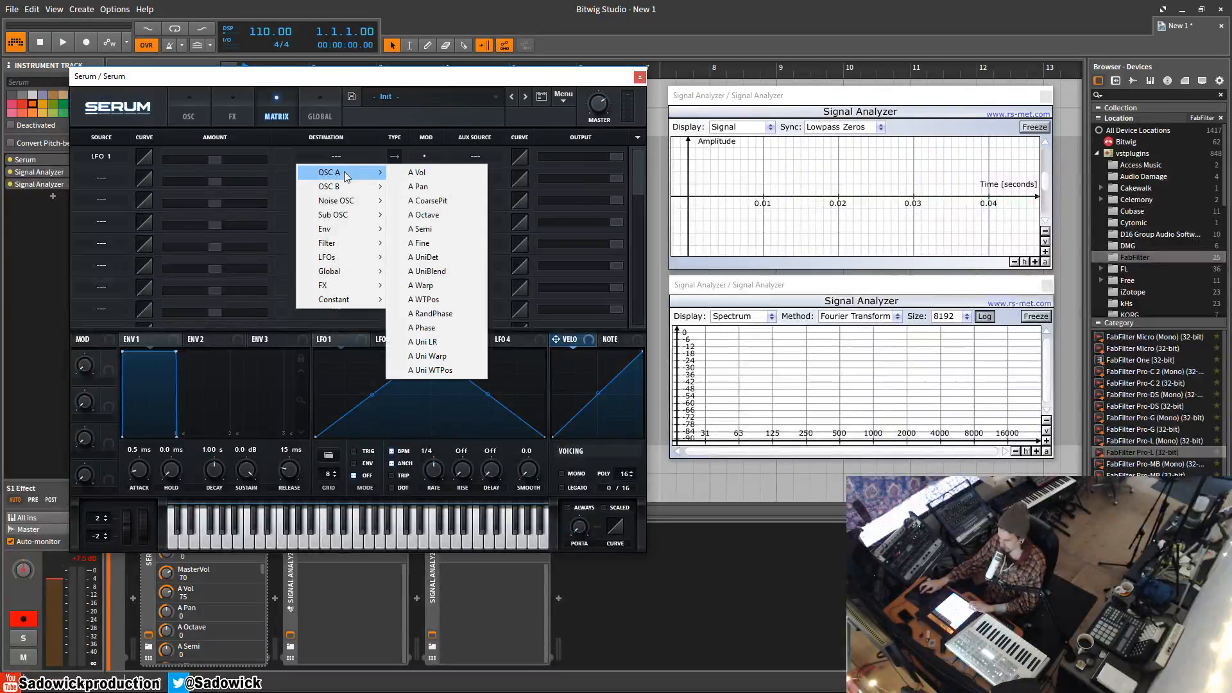
click(436, 244)
drag(163, 159, 243, 165)
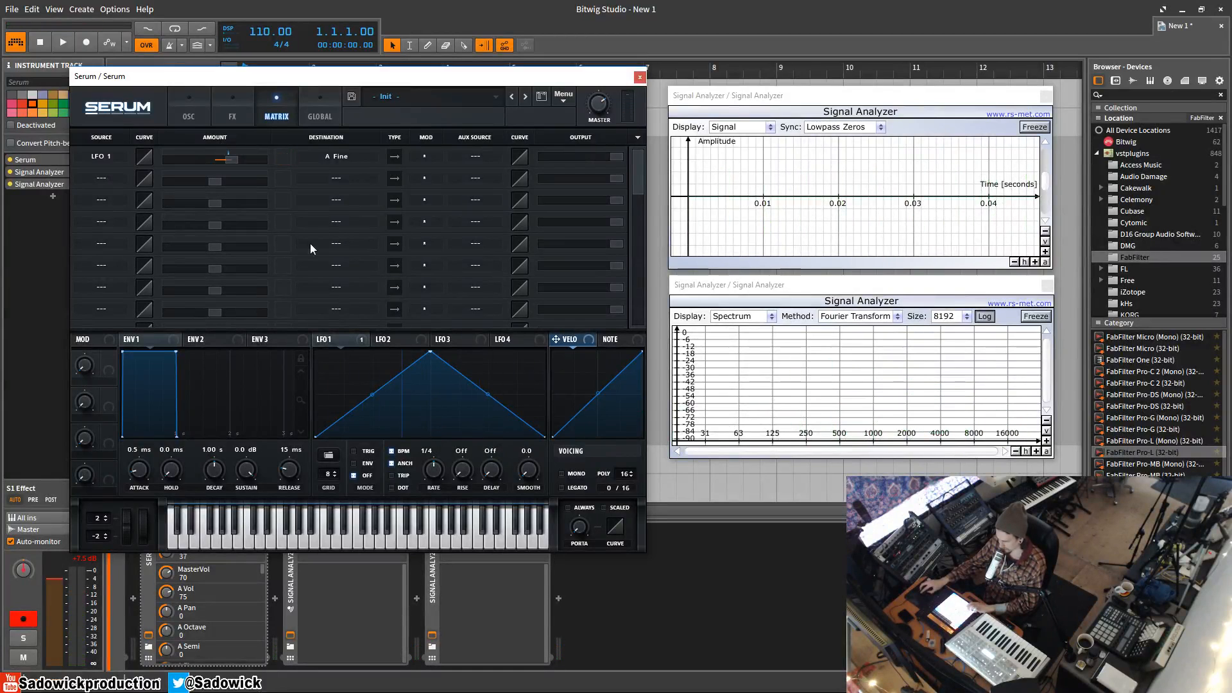
Reset the synth to its initial preset and return to the oscillator page
click(340, 195)
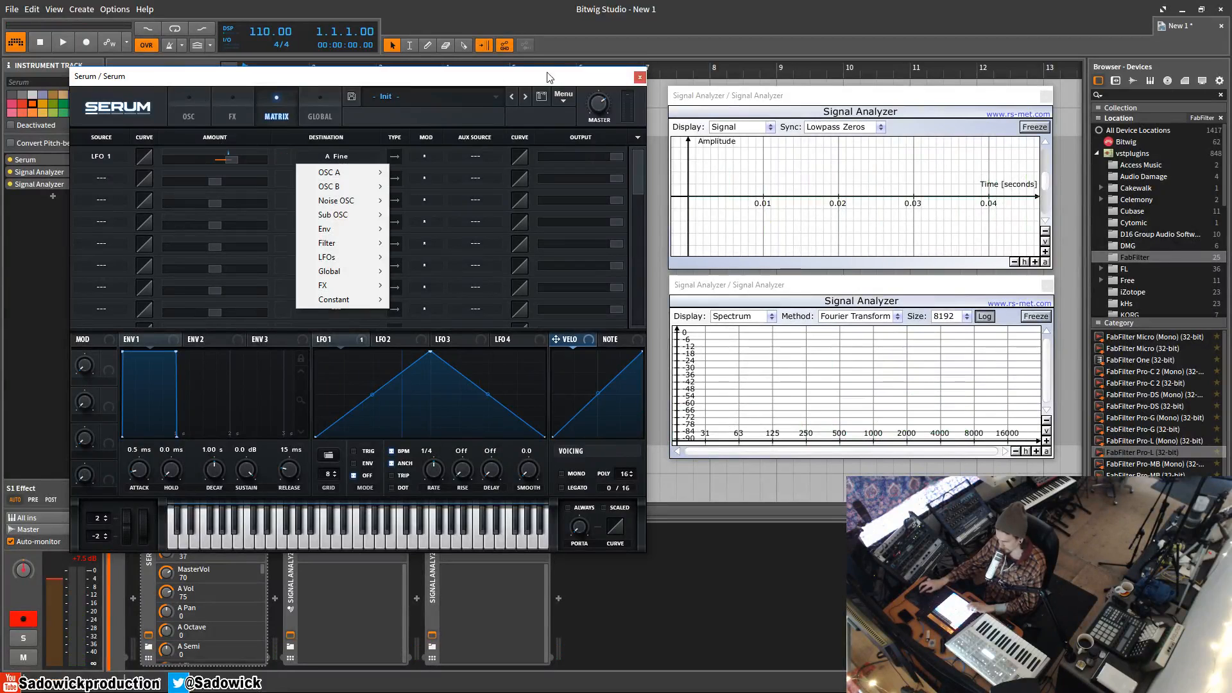
click(560, 99)
click(599, 164)
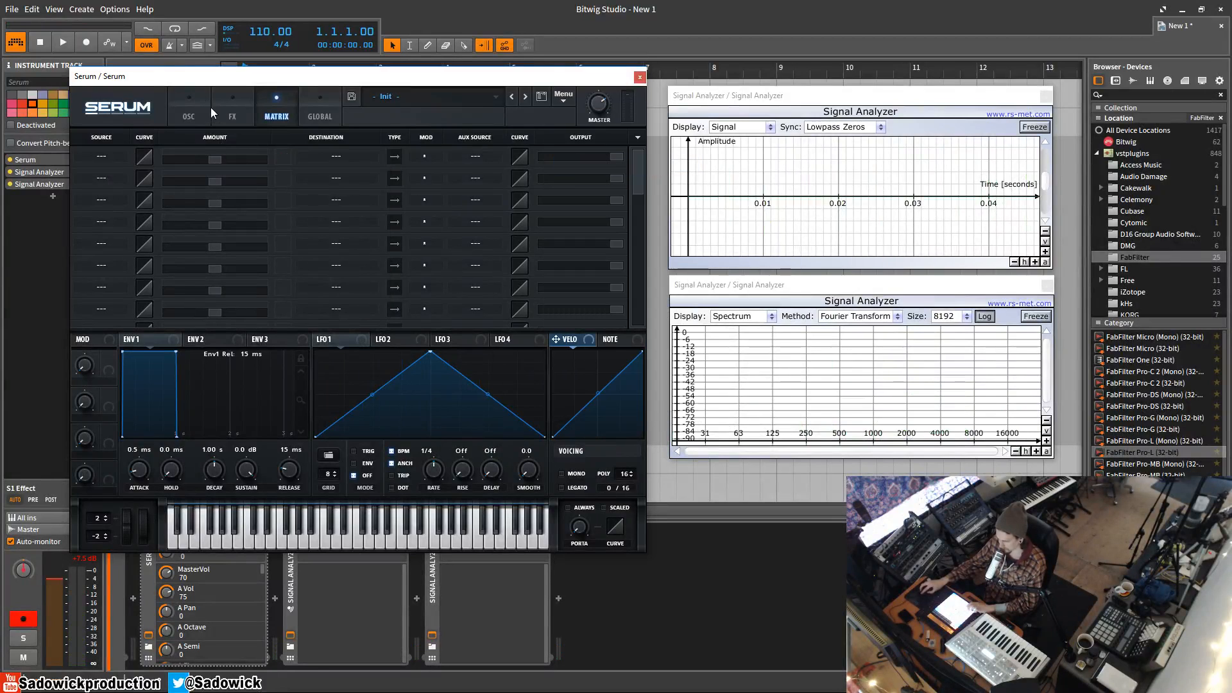
click(200, 111)
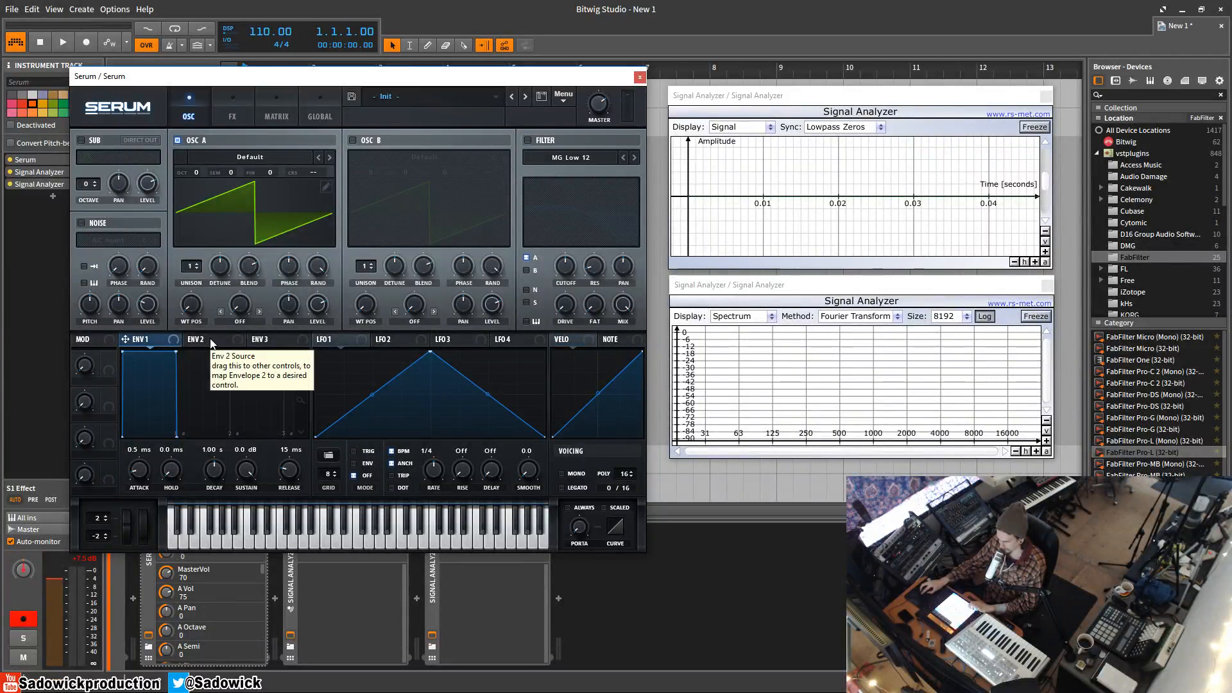
Enable the MG Low 12 filter and modulate its cutoff with Env 2, shaped to 578 ms decay and 0% sustain
click(229, 341)
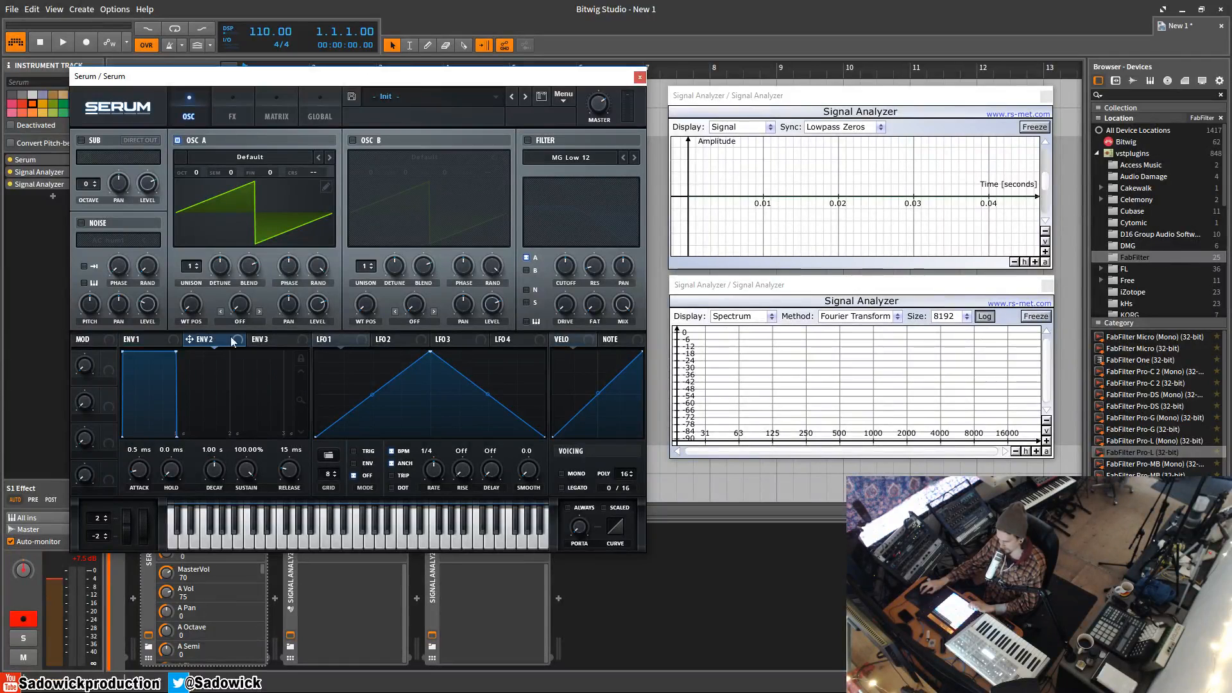
click(527, 140)
mouse_move(565, 268)
mouse_down()
mouse_move(564, 305)
mouse_move(571, 241)
mouse_move(575, 263)
mouse_up()
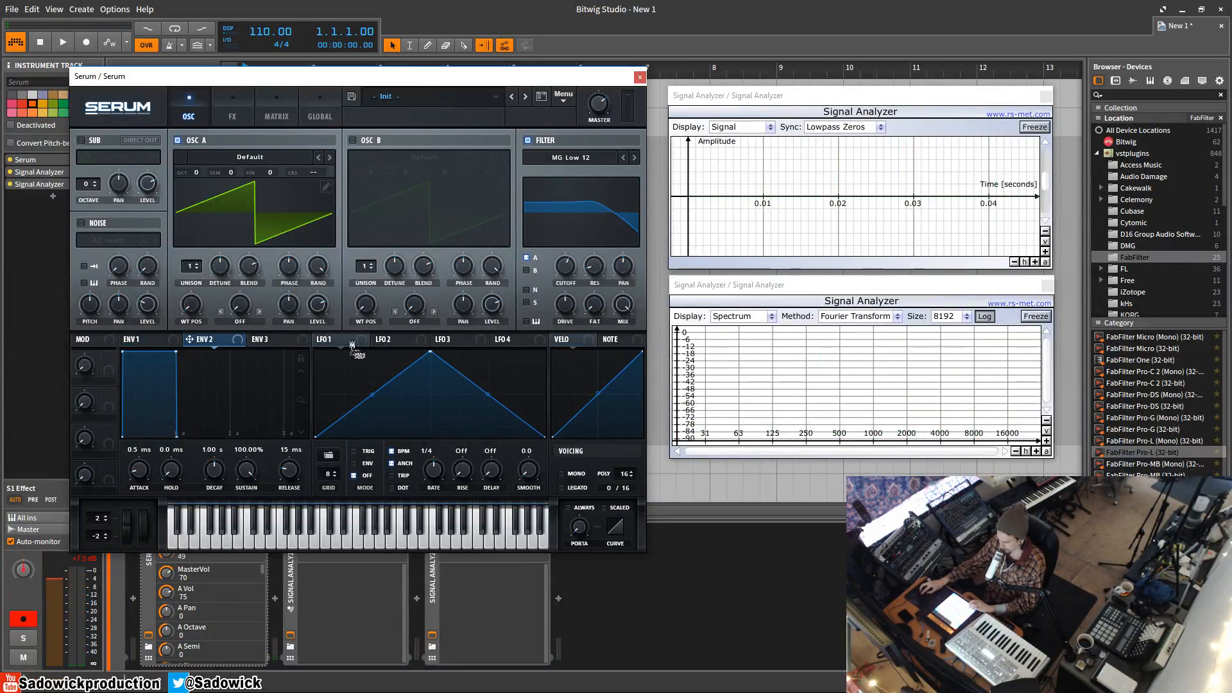
drag(568, 272, 566, 268)
drag(566, 269, 557, 244)
drag(176, 352, 189, 429)
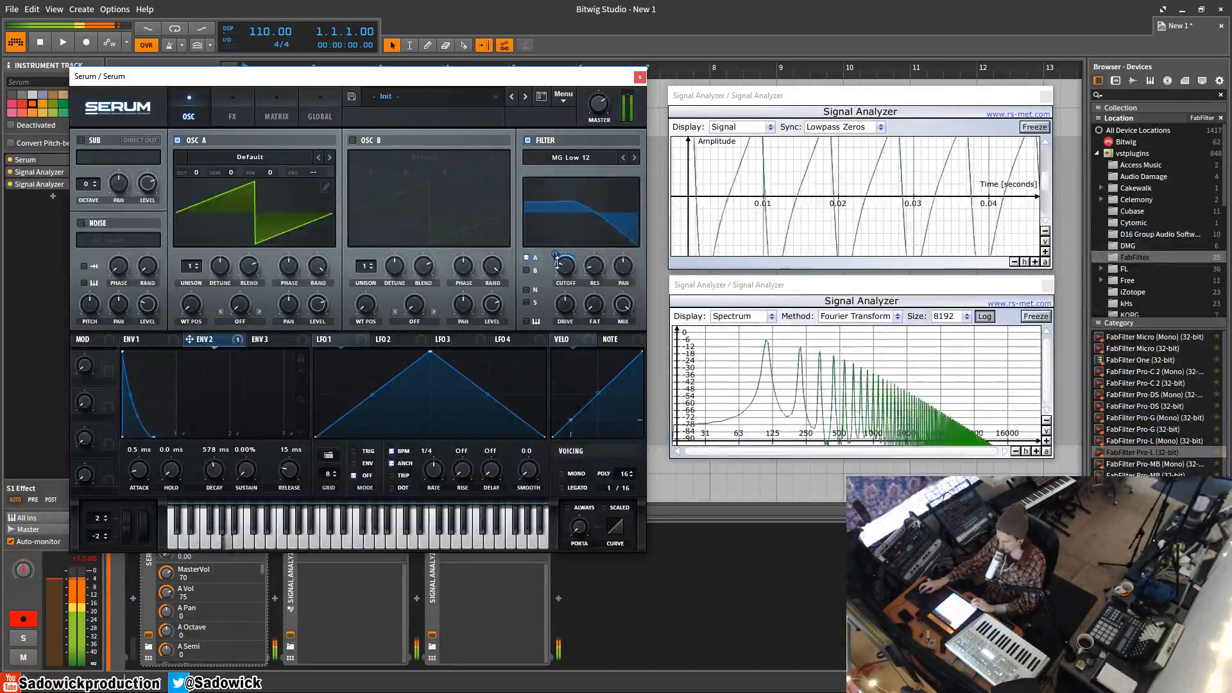
Enable OSC B routed through the filter and tune it to +1 octave and +7 semitones
click(352, 140)
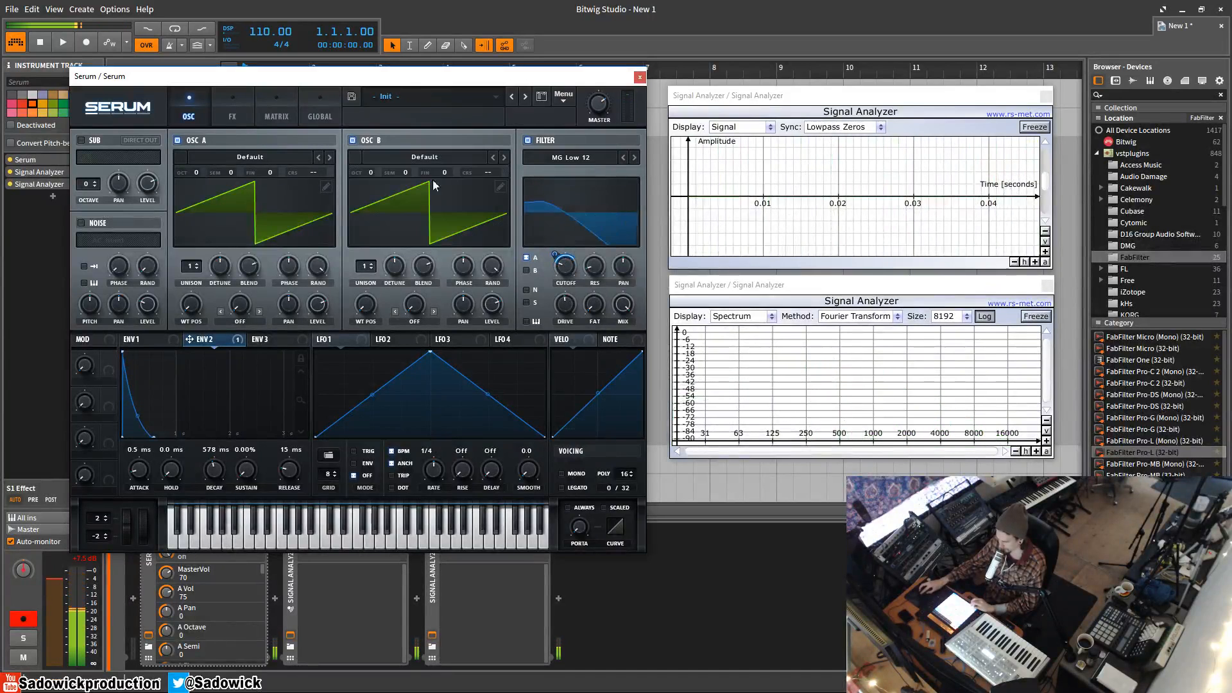
click(526, 270)
drag(372, 170, 417, 133)
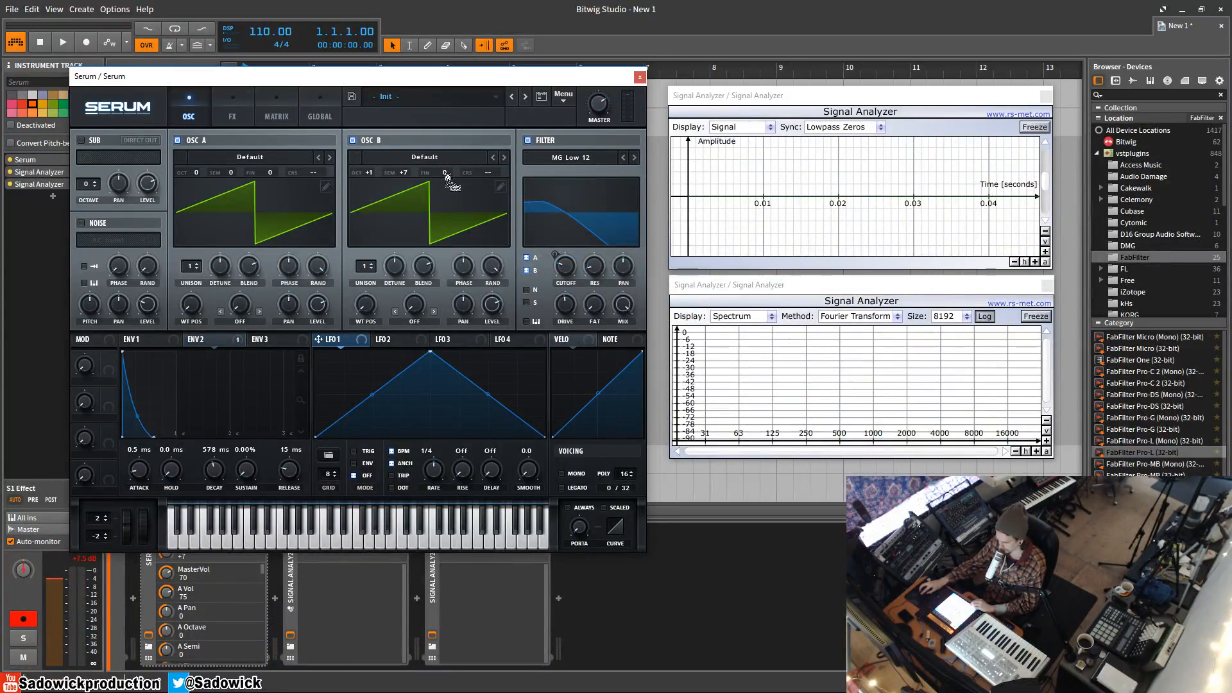
Modulate OSC B's fine tuning with LFO 1 at a 1/32 rate, auditioning it with OSC A temporarily off
drag(447, 177, 458, 182)
drag(438, 470, 446, 445)
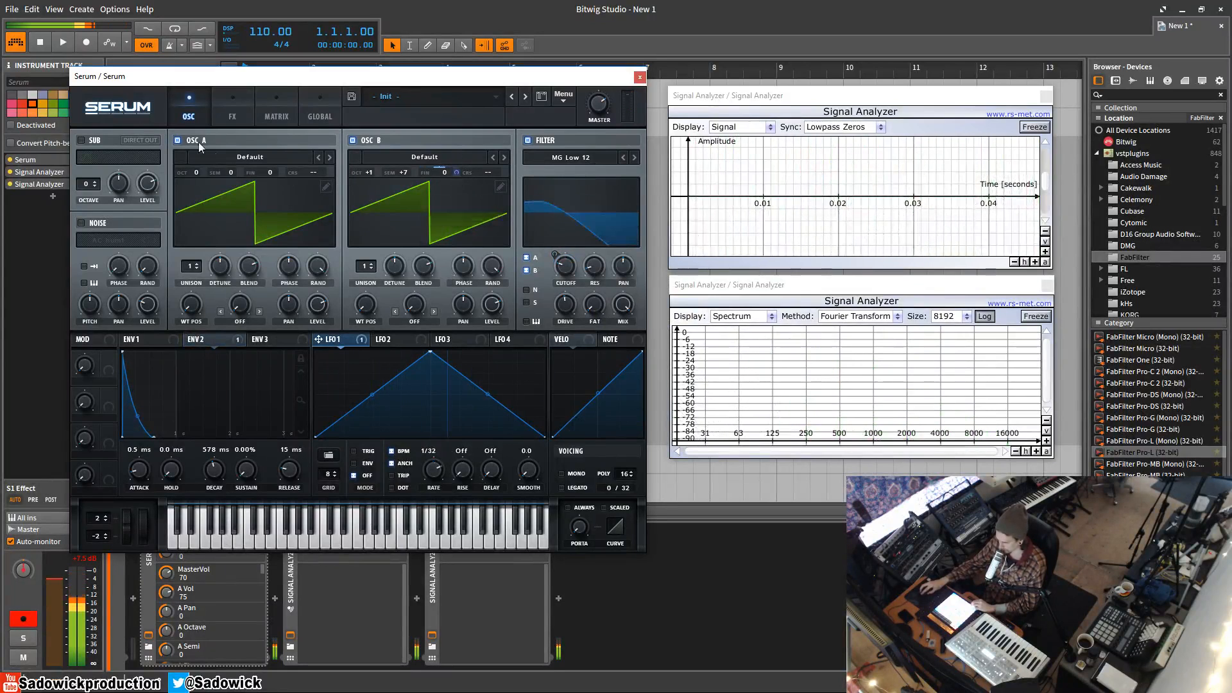
click(179, 140)
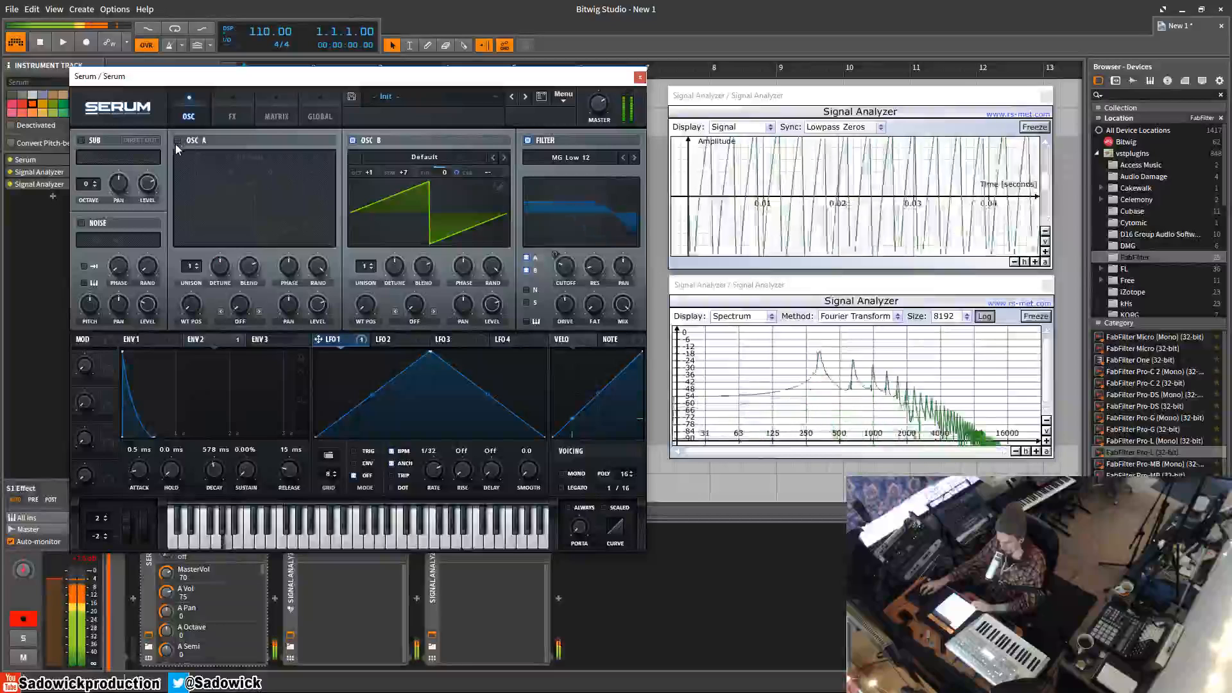
click(177, 141)
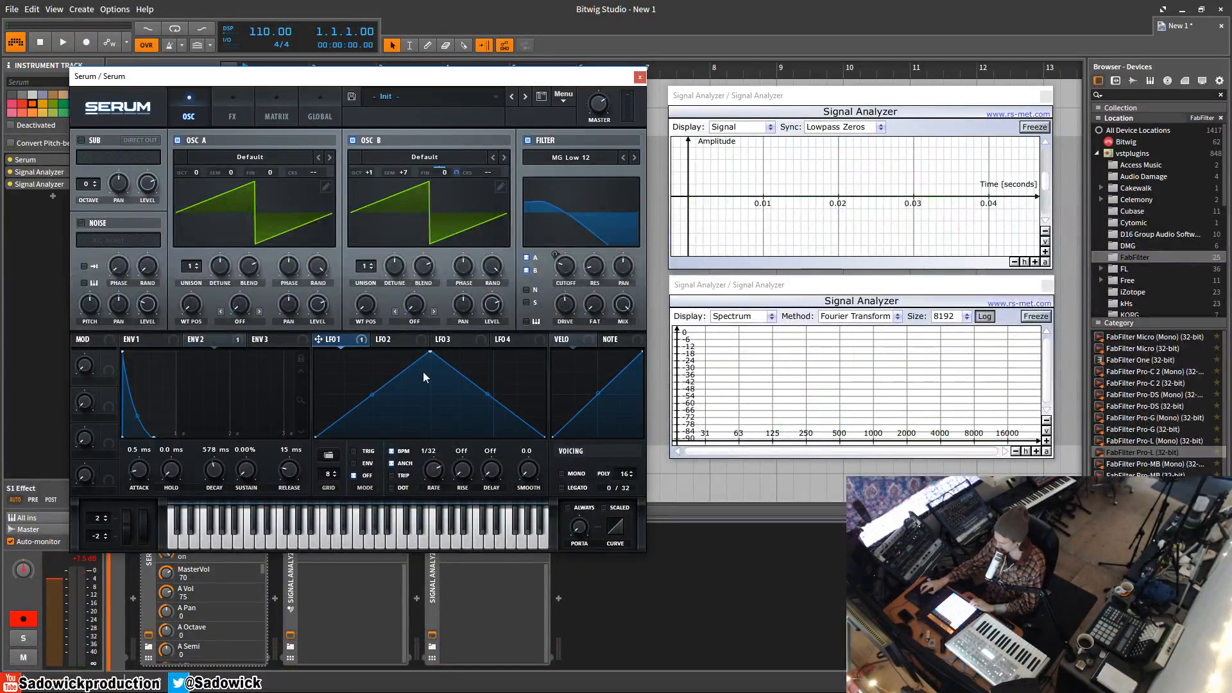
Set OSC B to 4 unison voices and reduce its detune
click(415, 341)
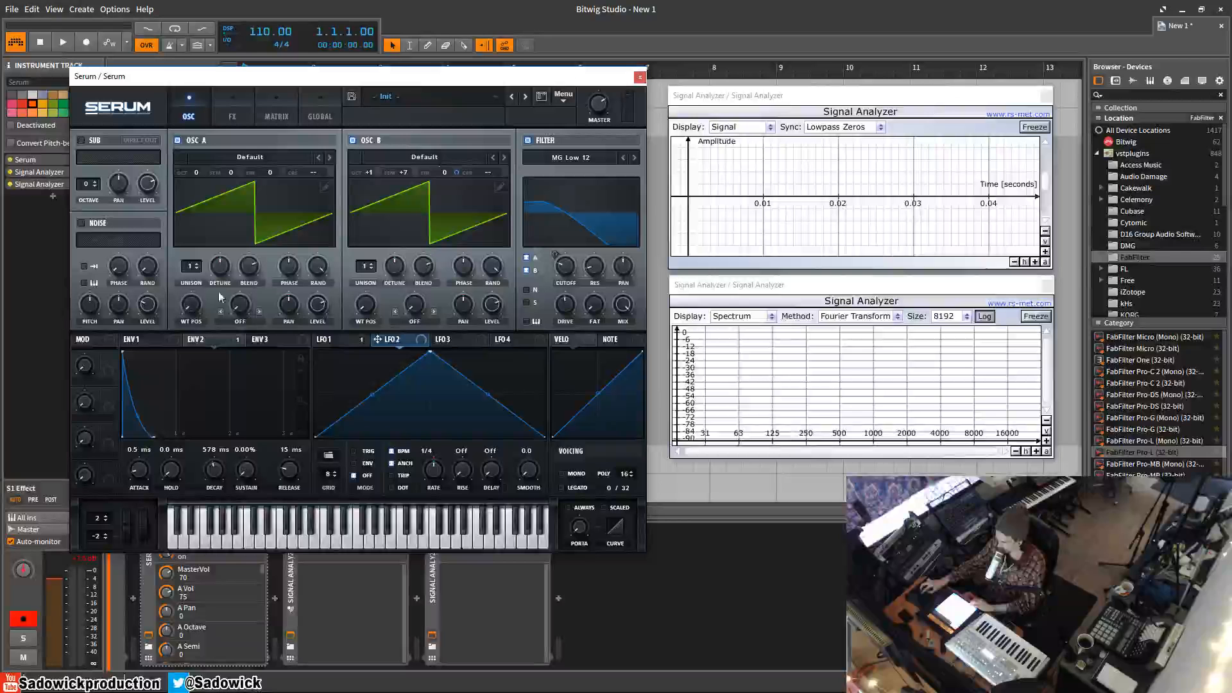
drag(366, 268, 390, 303)
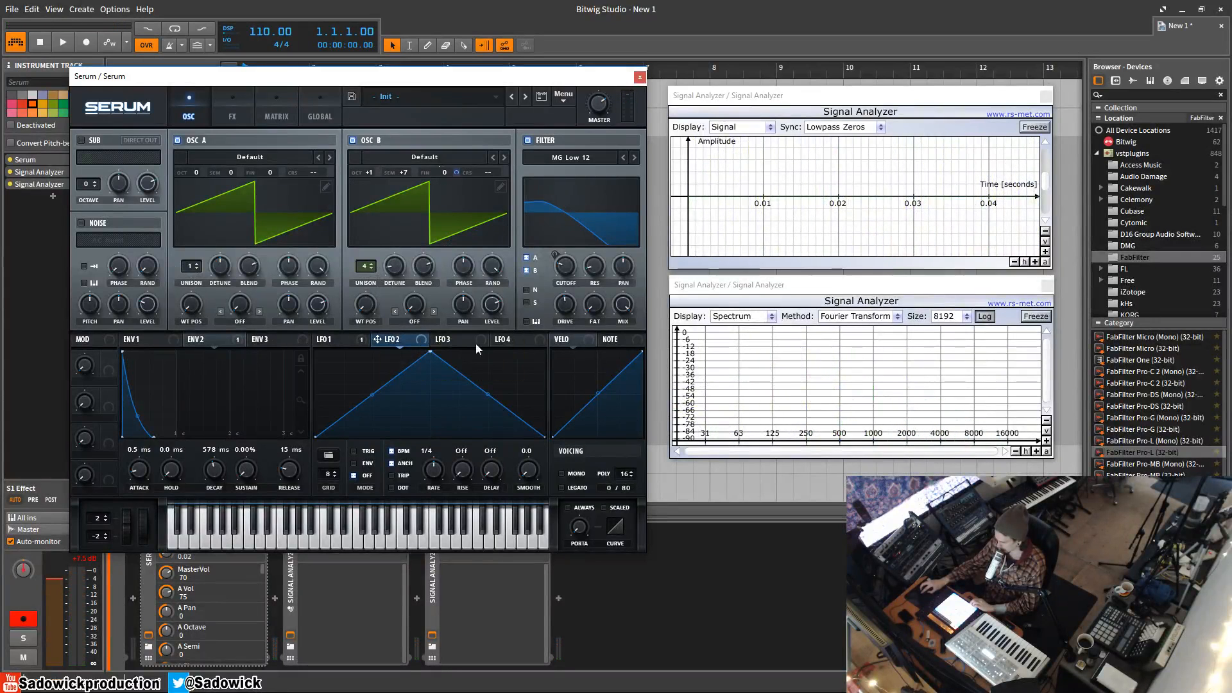
Modulate the filter resonance with LFO 3, set to trigger mode and shaped as a straight descending ramp
click(345, 337)
click(452, 340)
drag(586, 256, 588, 283)
click(355, 452)
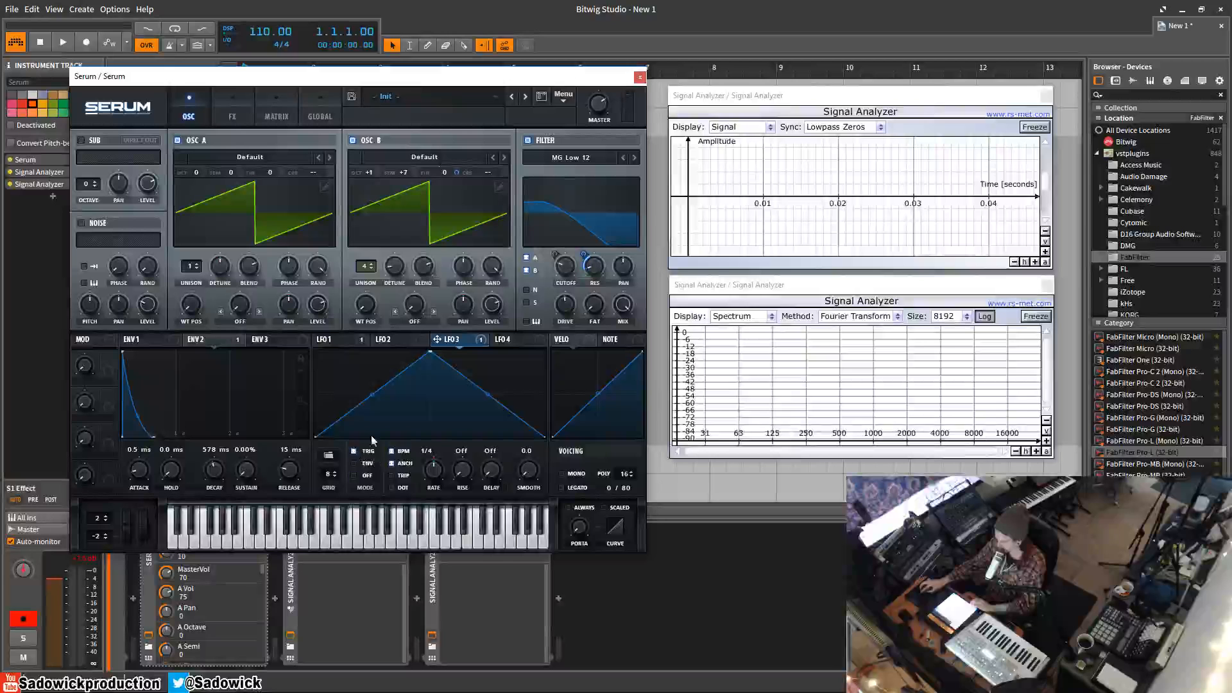
double_click(428, 353)
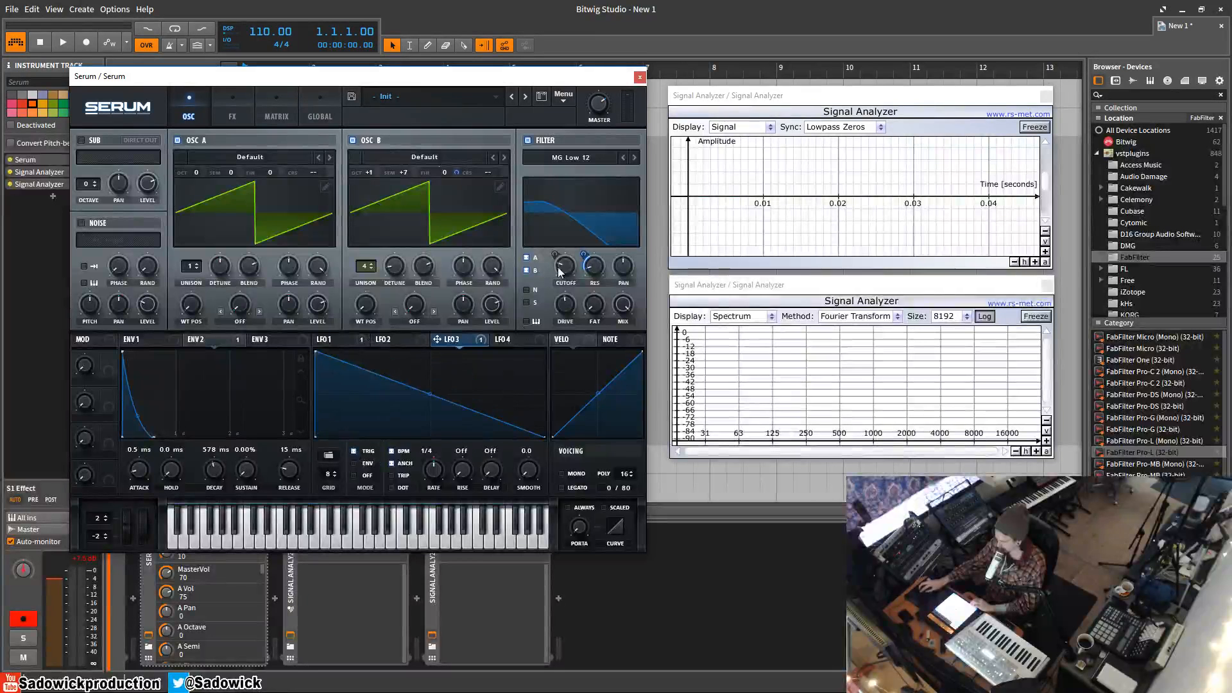
mouse_move(585, 254)
mouse_down()
mouse_move(592, 234)
mouse_move(589, 251)
mouse_up()
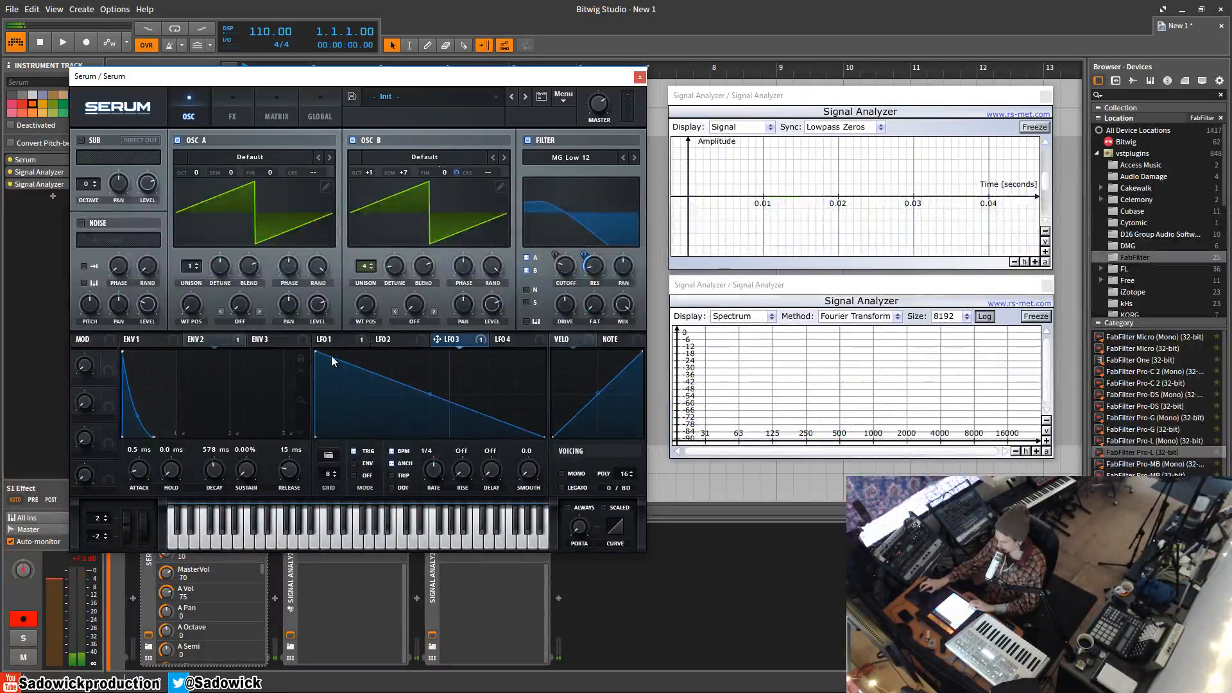
Modulate the filter drive with Env 3, shaped to about 489 ms decay and 35.29% sustain
click(282, 341)
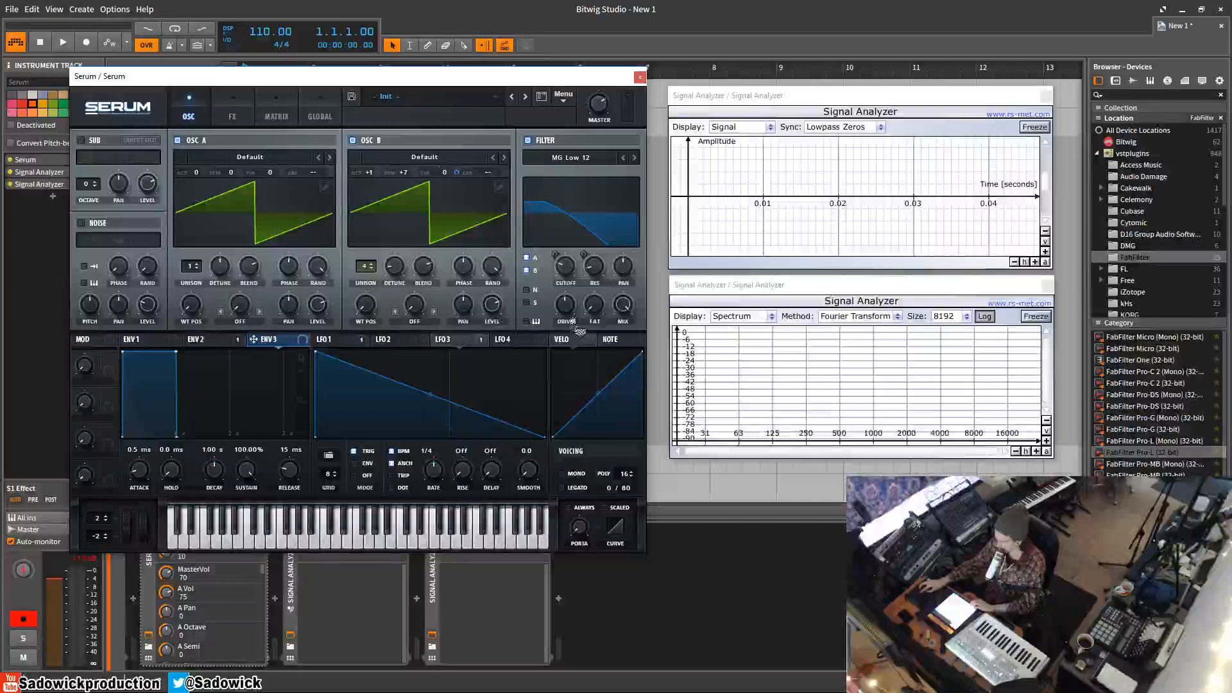
drag(569, 315, 566, 306)
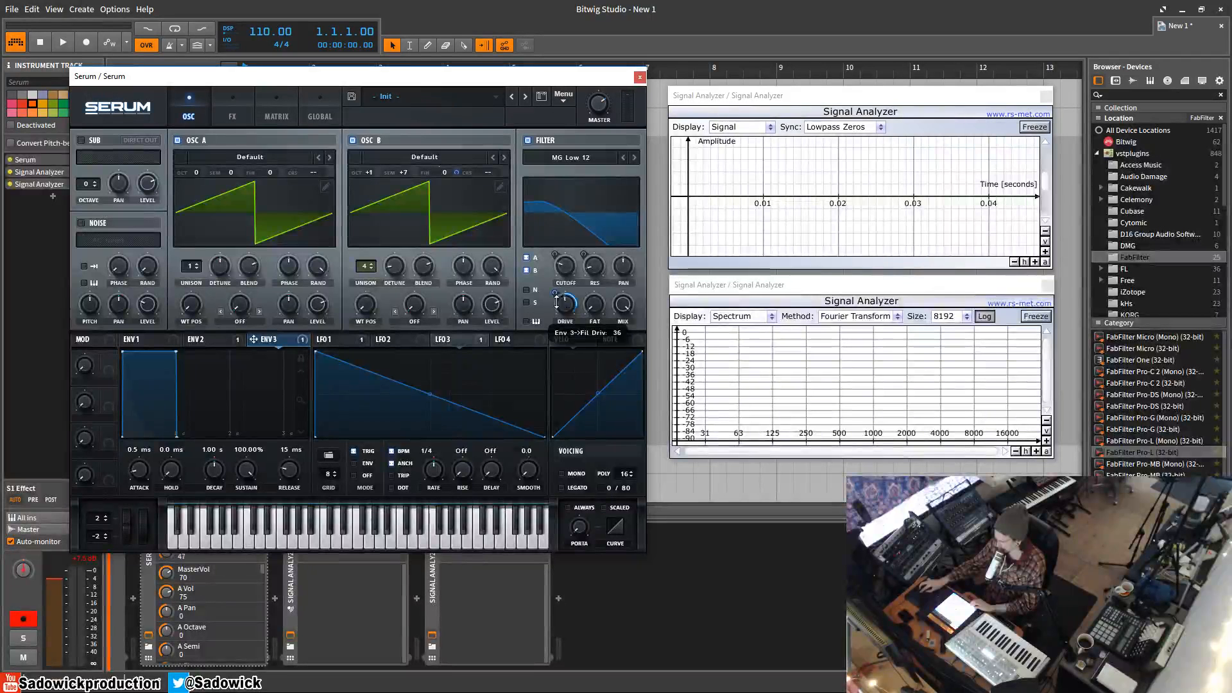
drag(175, 352, 148, 407)
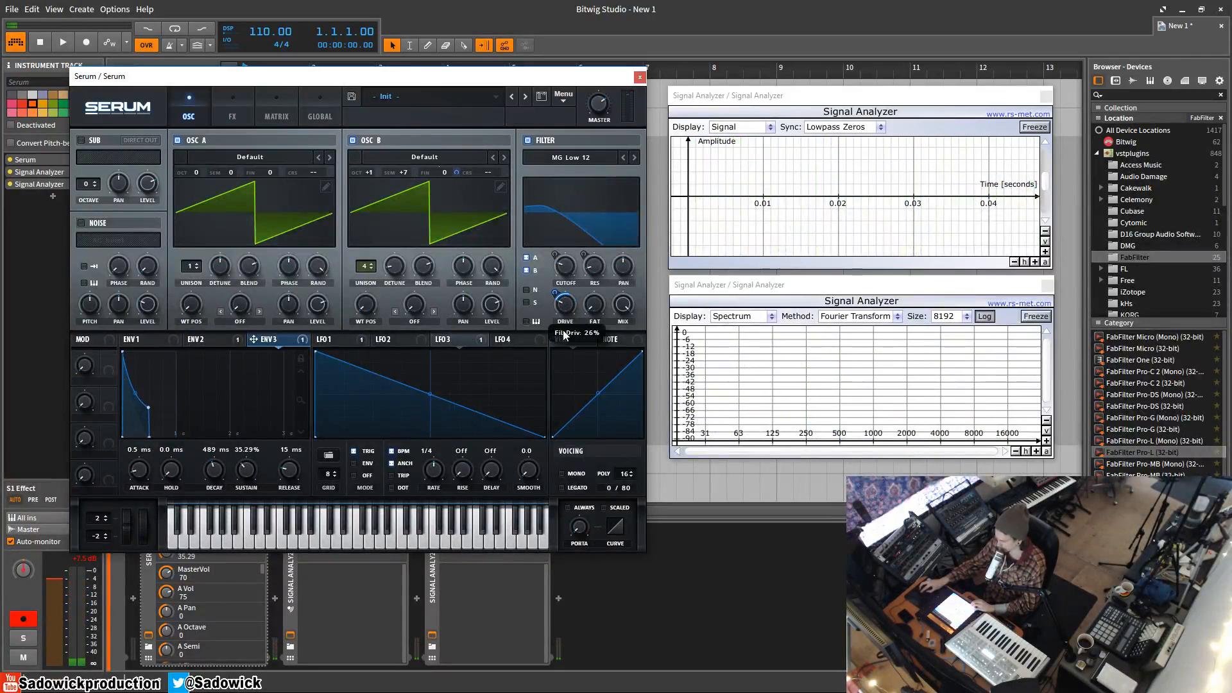
Enable the Distortion effect and set its mix to 0%
click(247, 113)
click(86, 162)
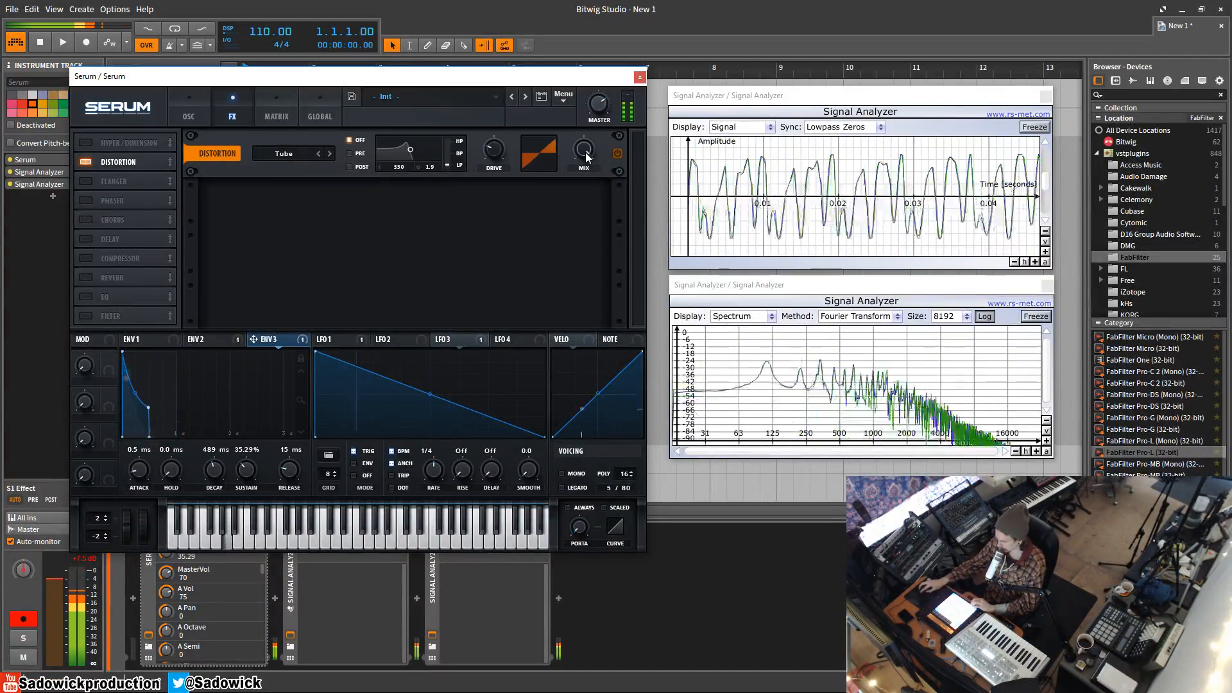
drag(585, 155, 587, 5)
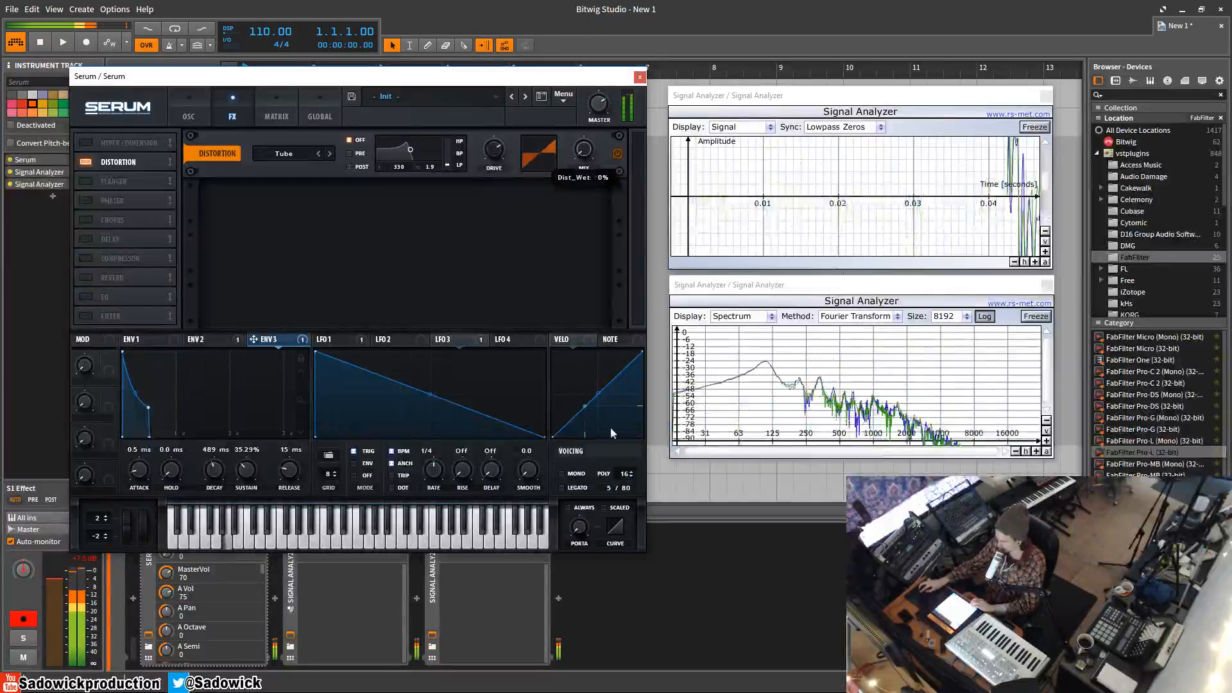
Modulate the distortion mix with LFO 4, set to envelope mode and shaped as a steep curved decay
click(517, 340)
drag(631, 133, 582, 147)
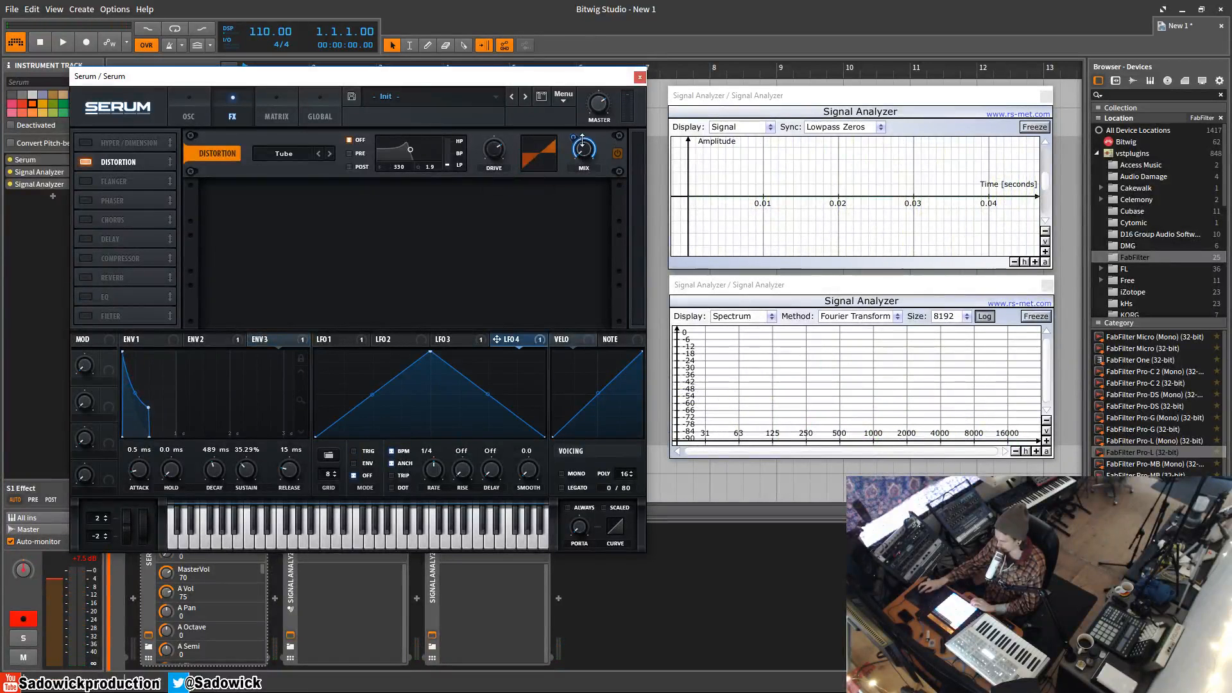
drag(447, 363, 226, 300)
drag(429, 396, 350, 454)
click(353, 462)
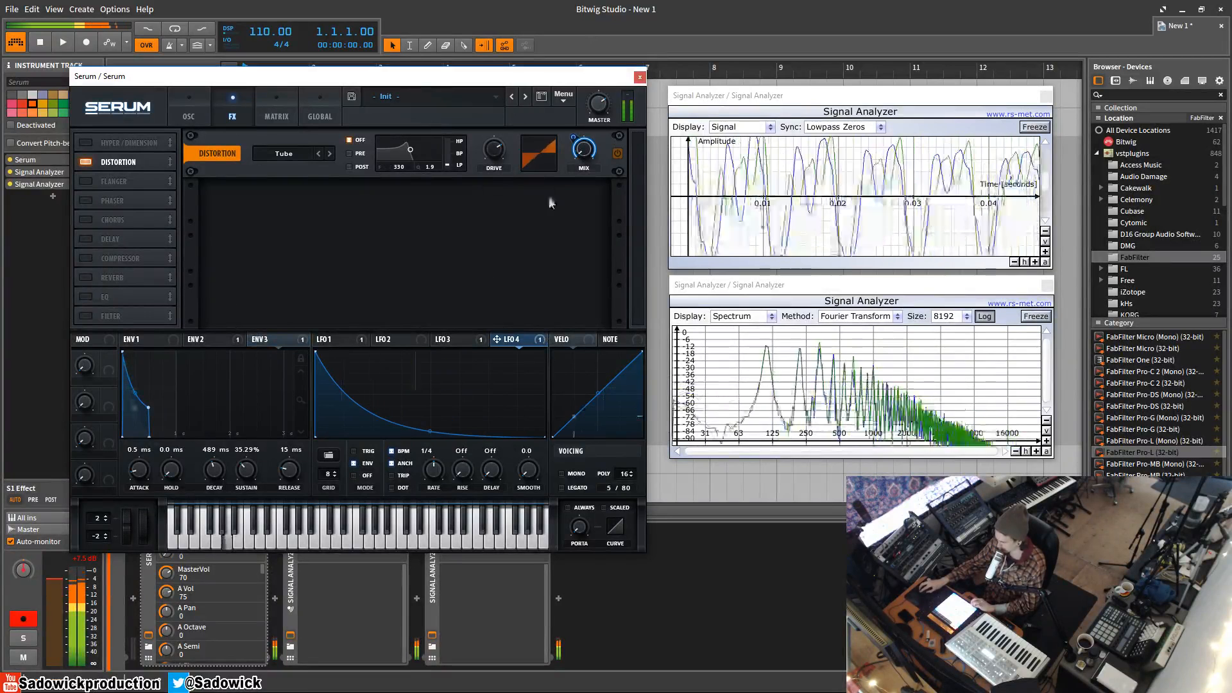
drag(430, 431, 433, 440)
Enable the Delay effect, set its left time to 1/8, and lower its mix
click(116, 238)
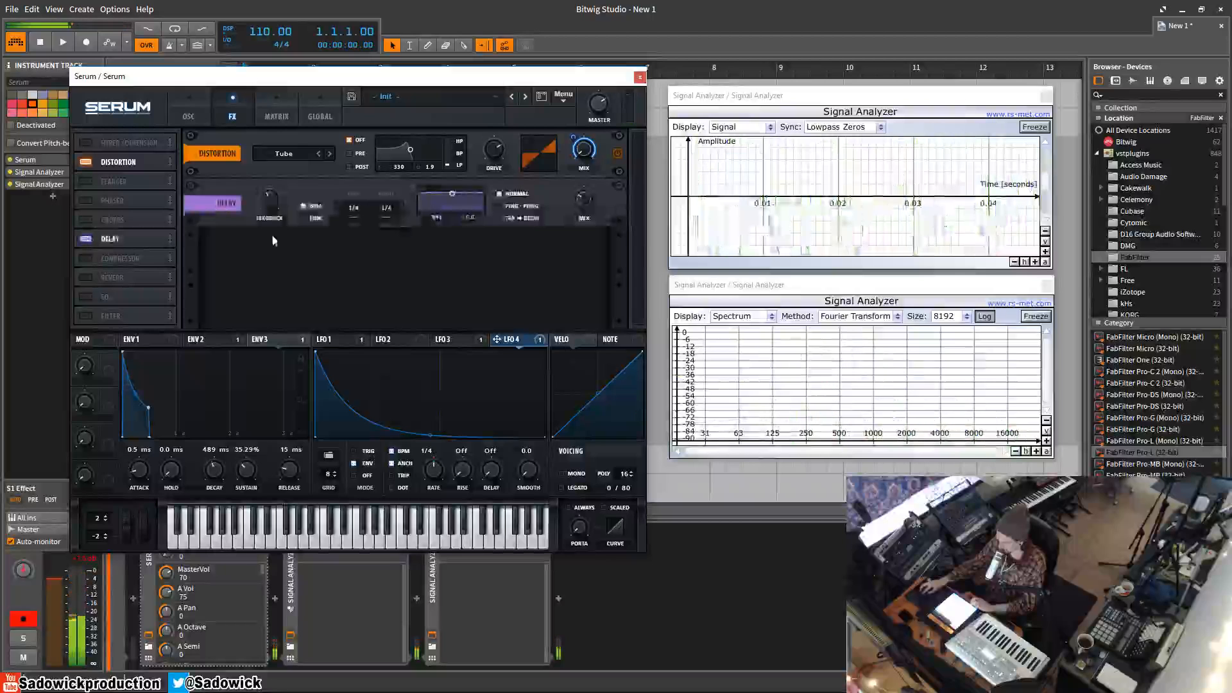
drag(353, 208, 355, 217)
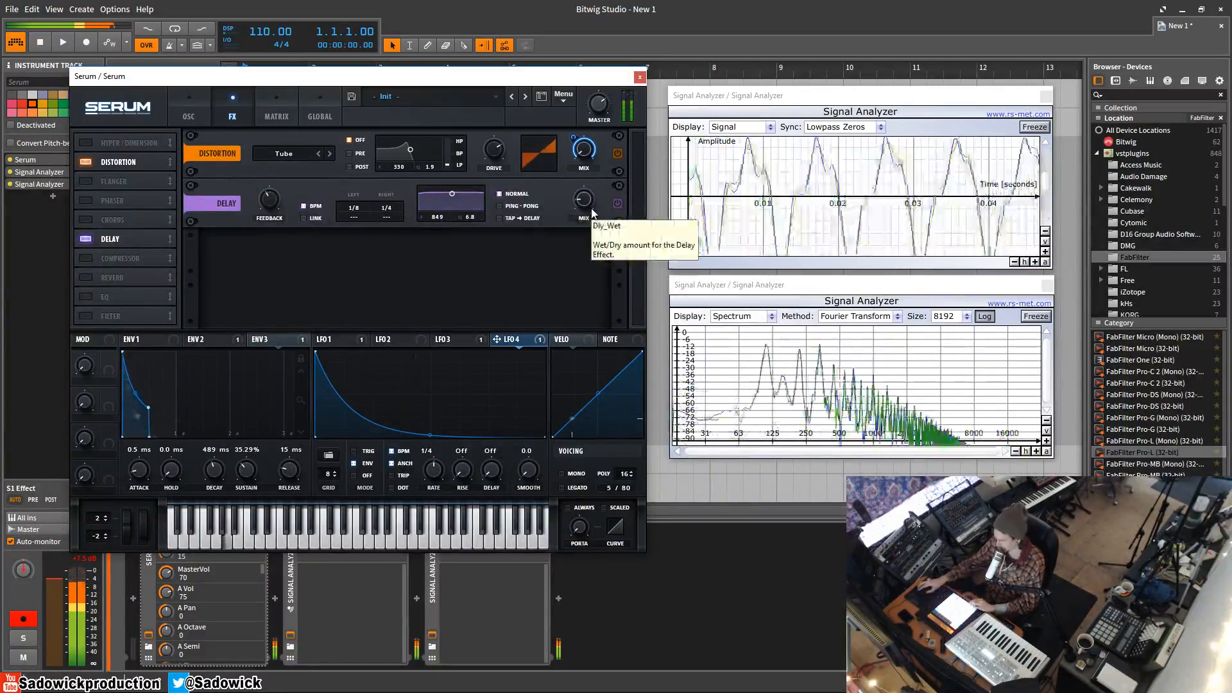
Review the oscillator page and the modulation matrix routings, comparing the shapes of LFO 3 and LFO 4
click(204, 111)
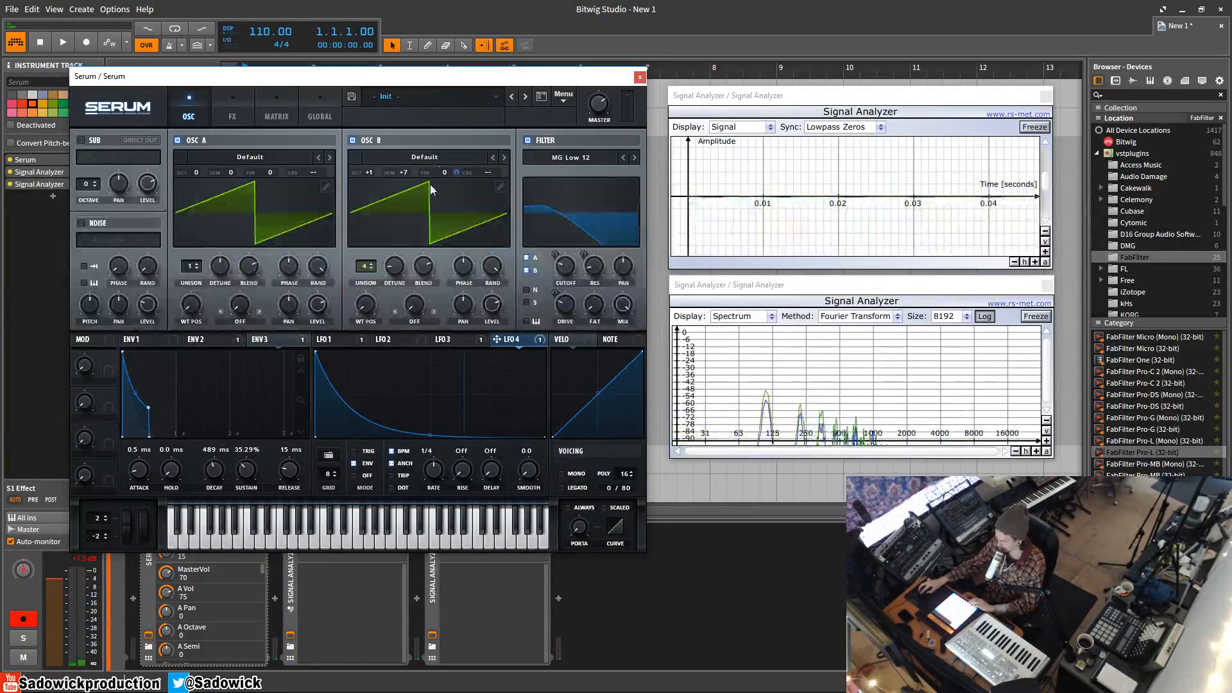
drag(565, 266, 573, 259)
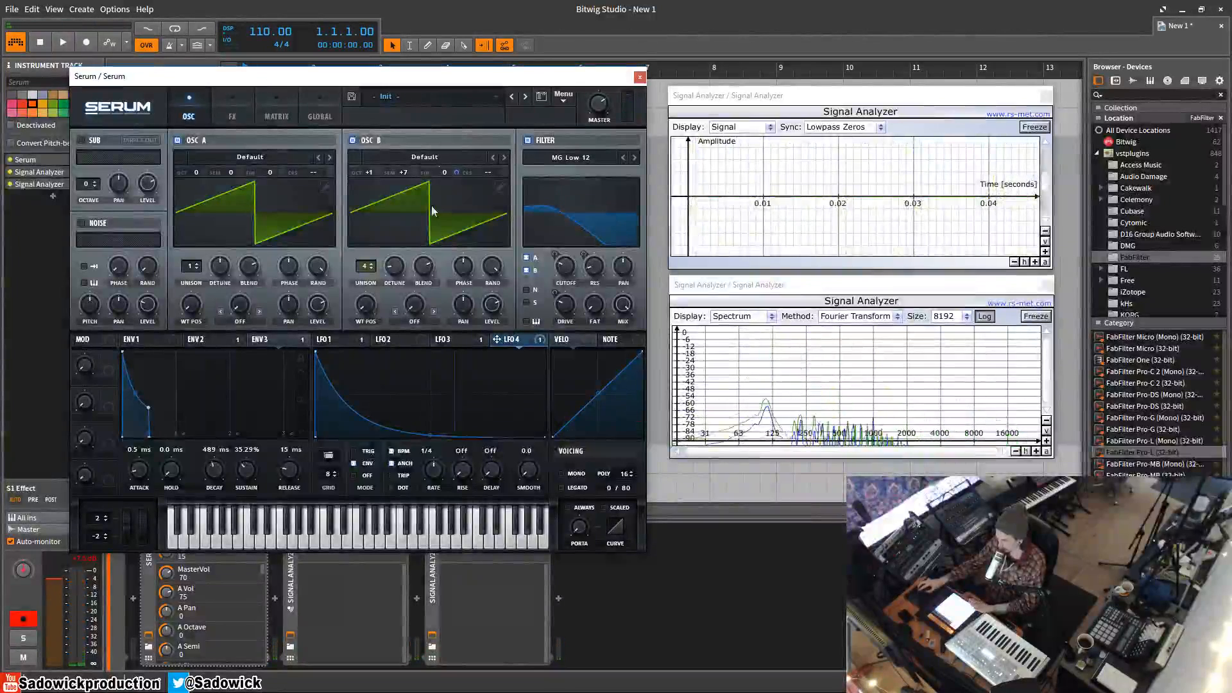
click(269, 113)
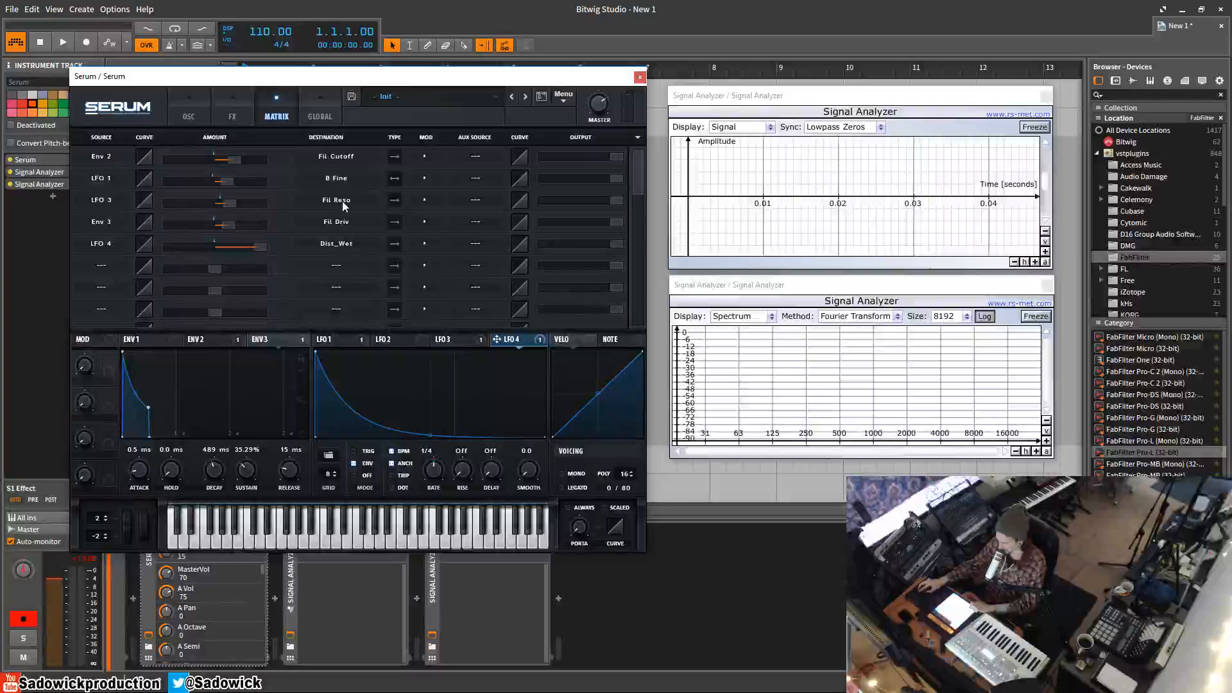
click(449, 340)
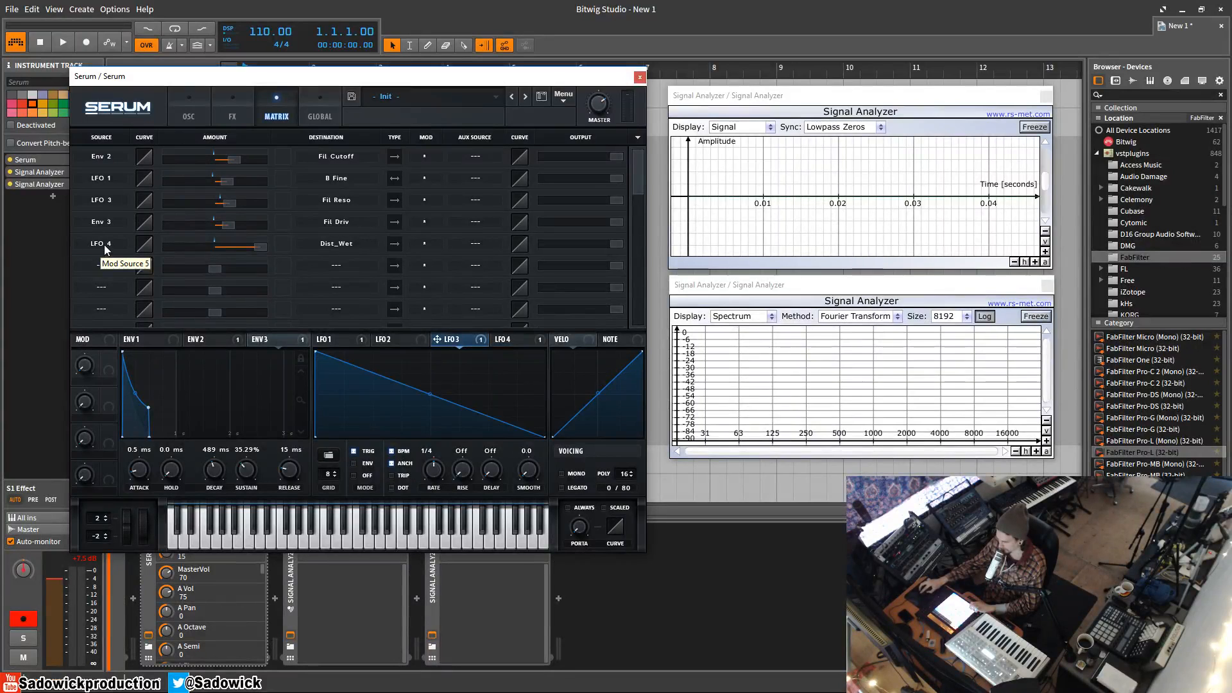
click(497, 340)
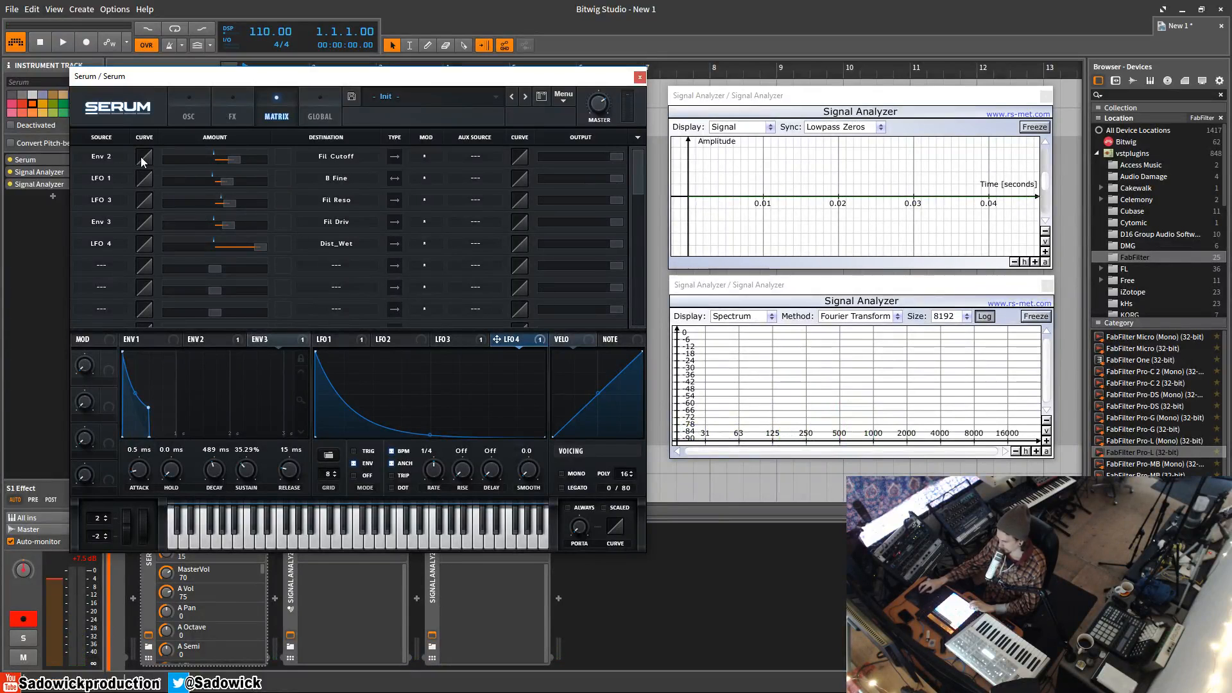
click(190, 115)
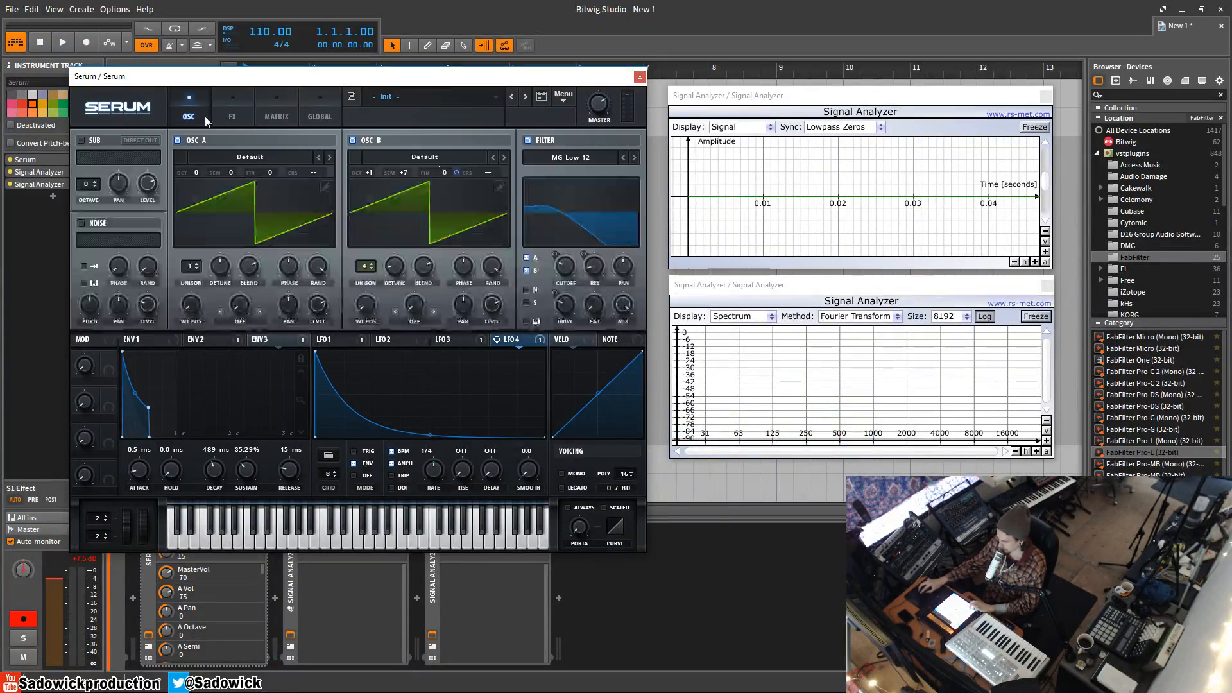
click(273, 119)
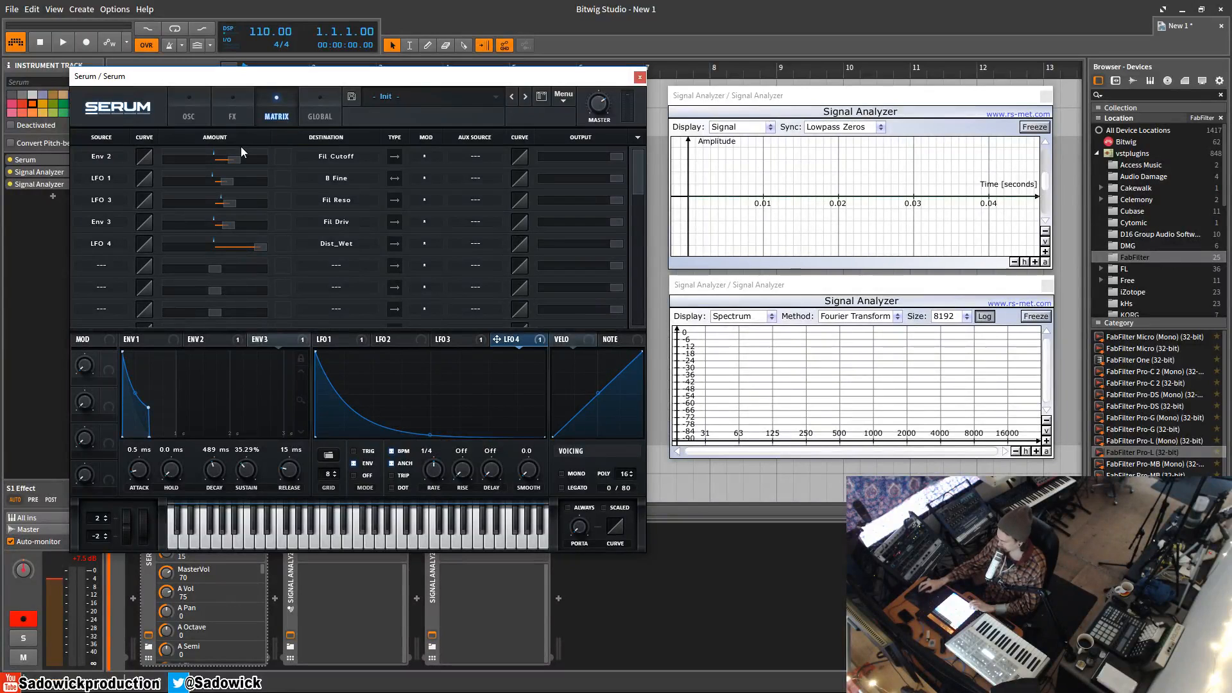
Raise the modulation amount of the LFO 1 to B Fine routing to about 44
mouse_move(263, 160)
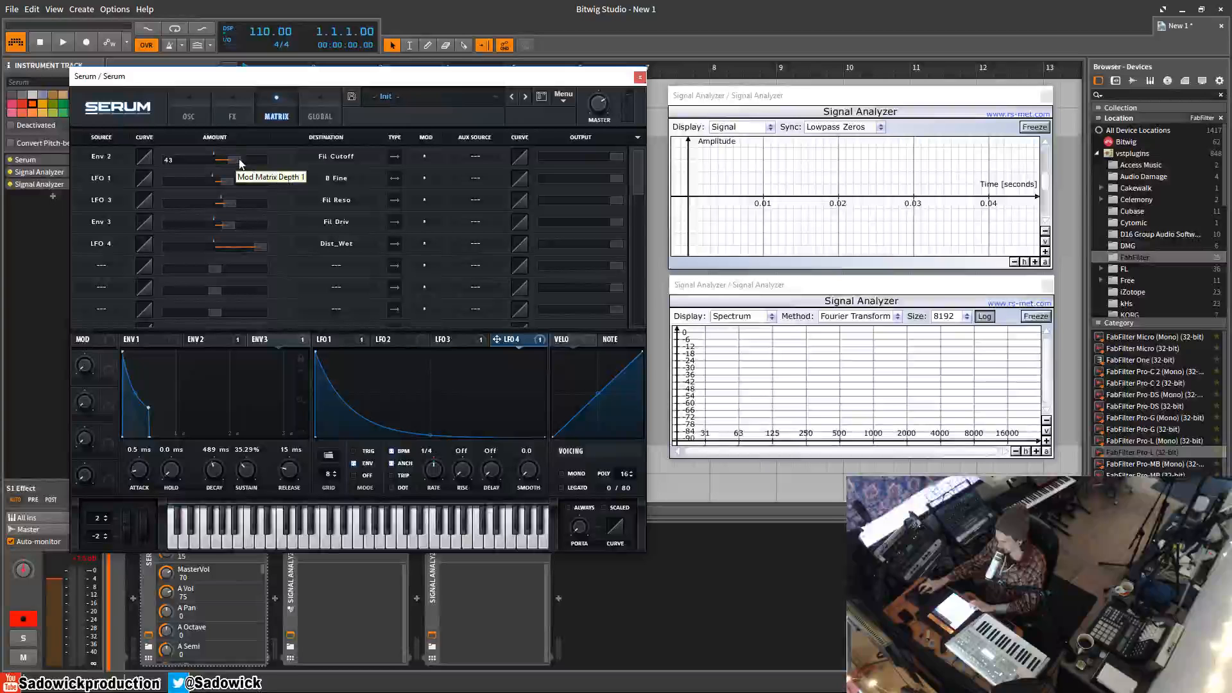
mouse_move(231, 183)
mouse_down()
mouse_move(300, 187)
mouse_move(247, 187)
mouse_up()
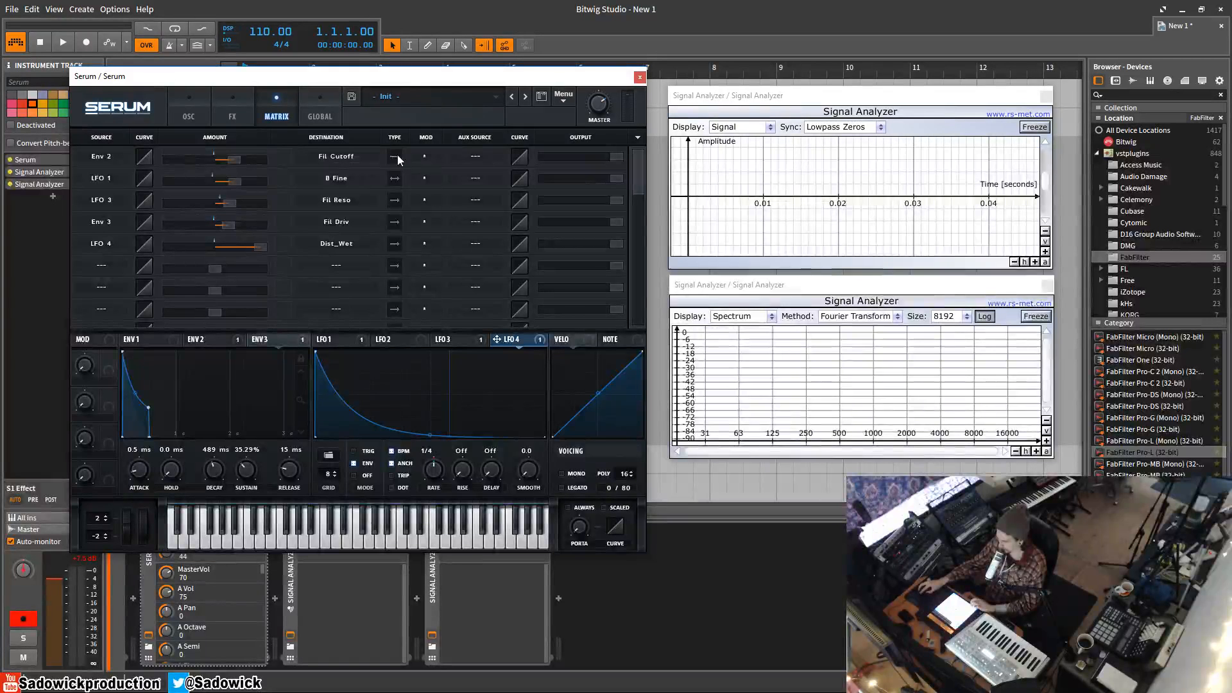
Toggle the Env 2 to Fil Cutoff routing between unidirectional and bidirectional, checking its modulation range on the oscillator page
click(199, 109)
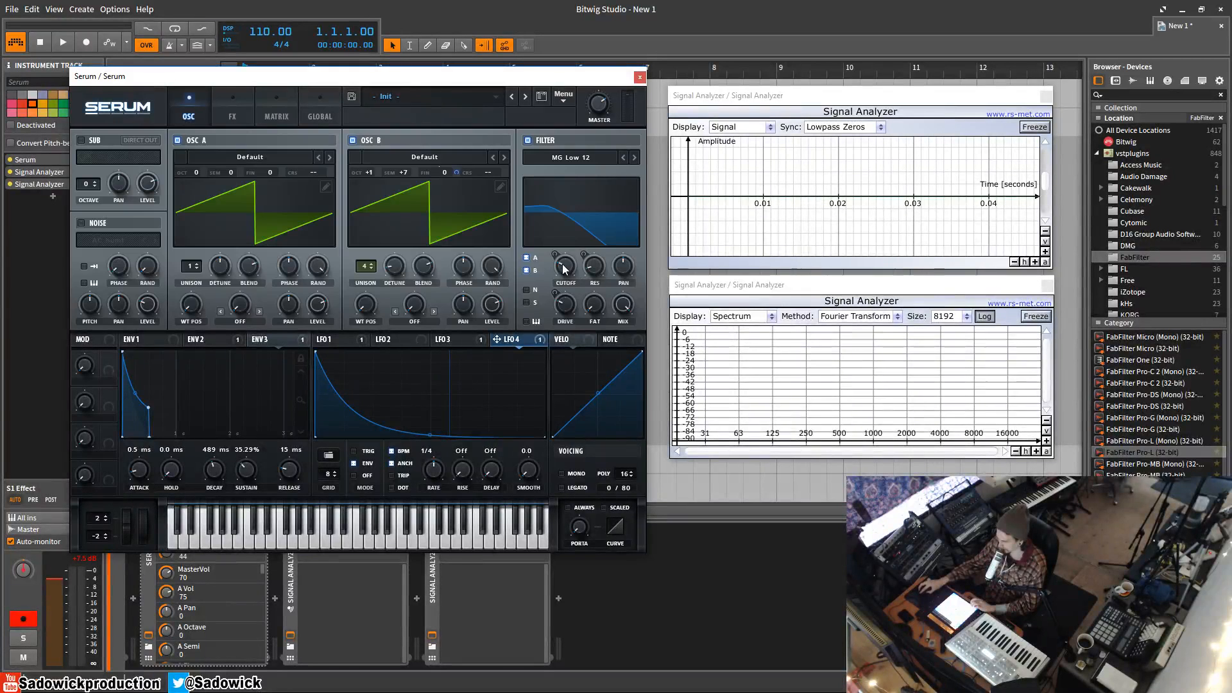
click(211, 344)
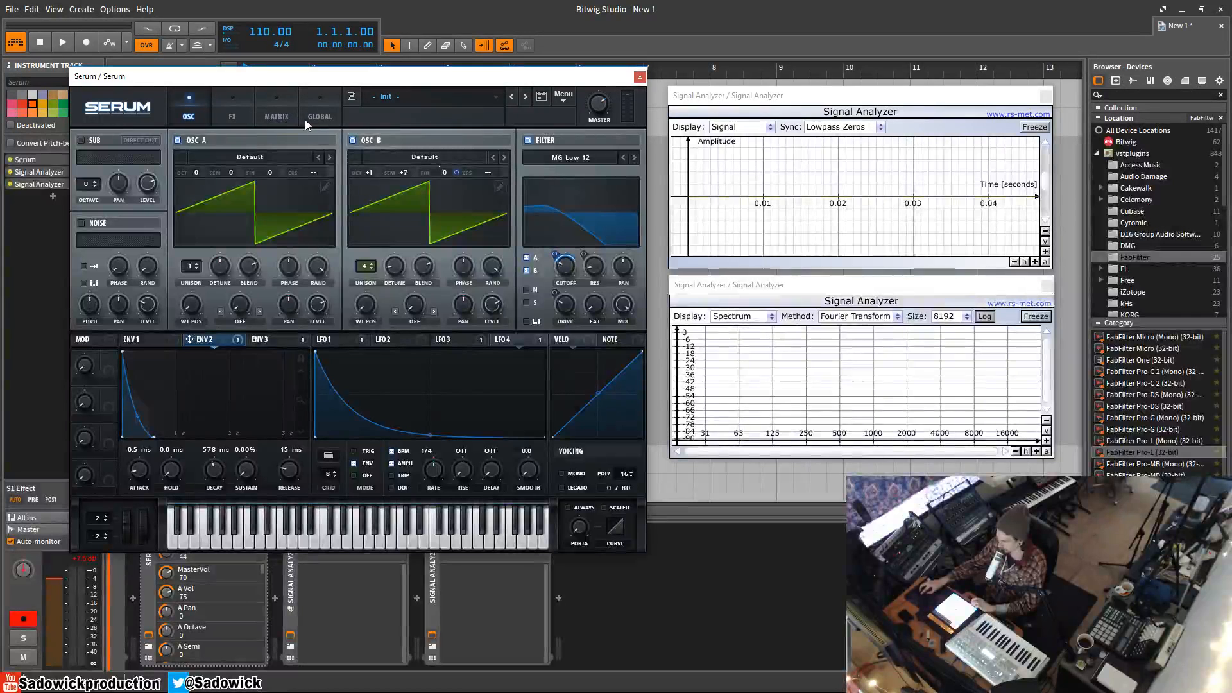
click(276, 114)
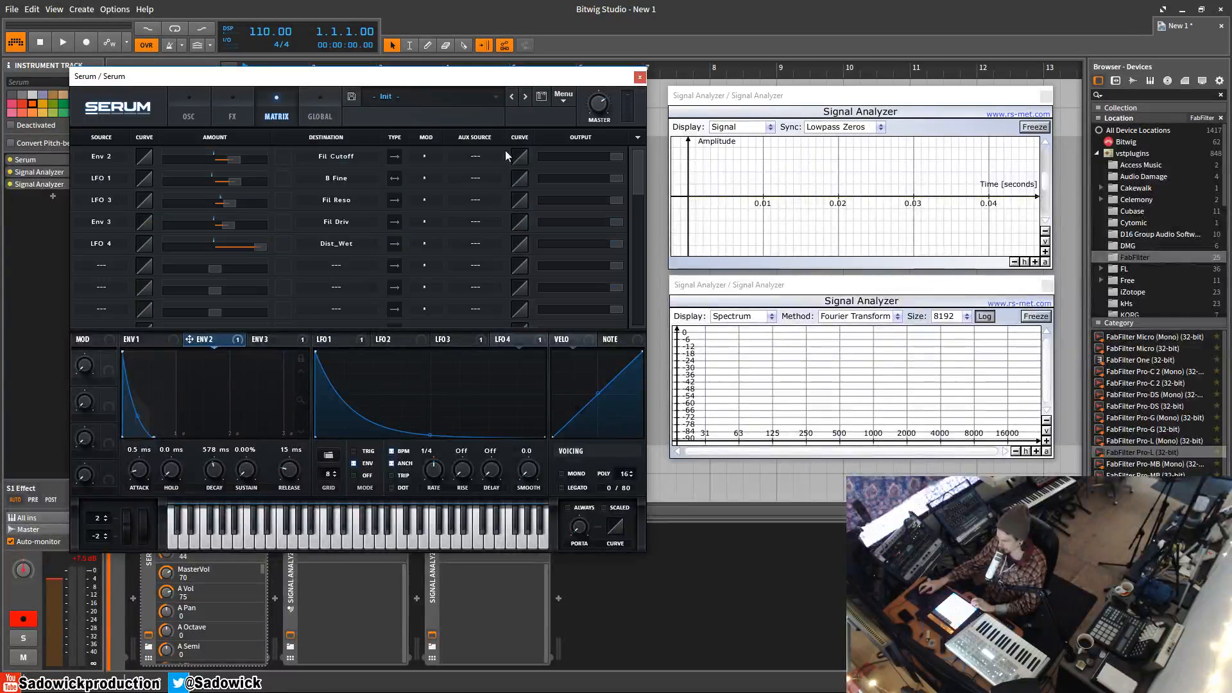
click(395, 157)
click(192, 112)
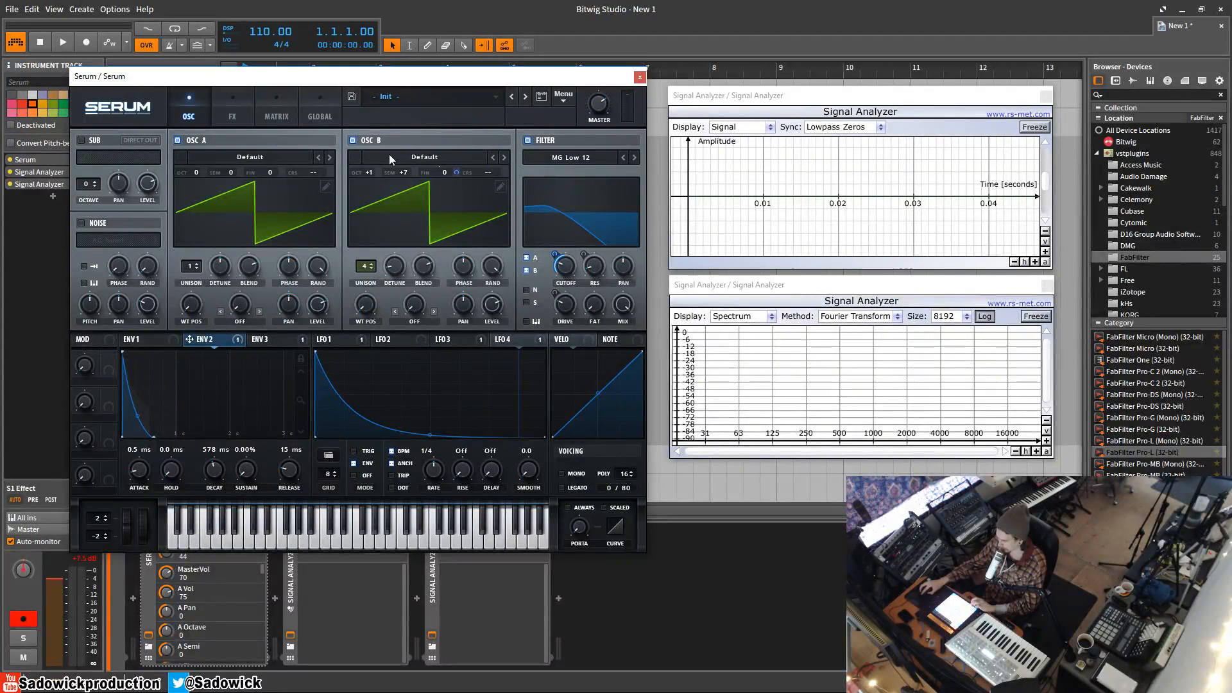
mouse_move(458, 174)
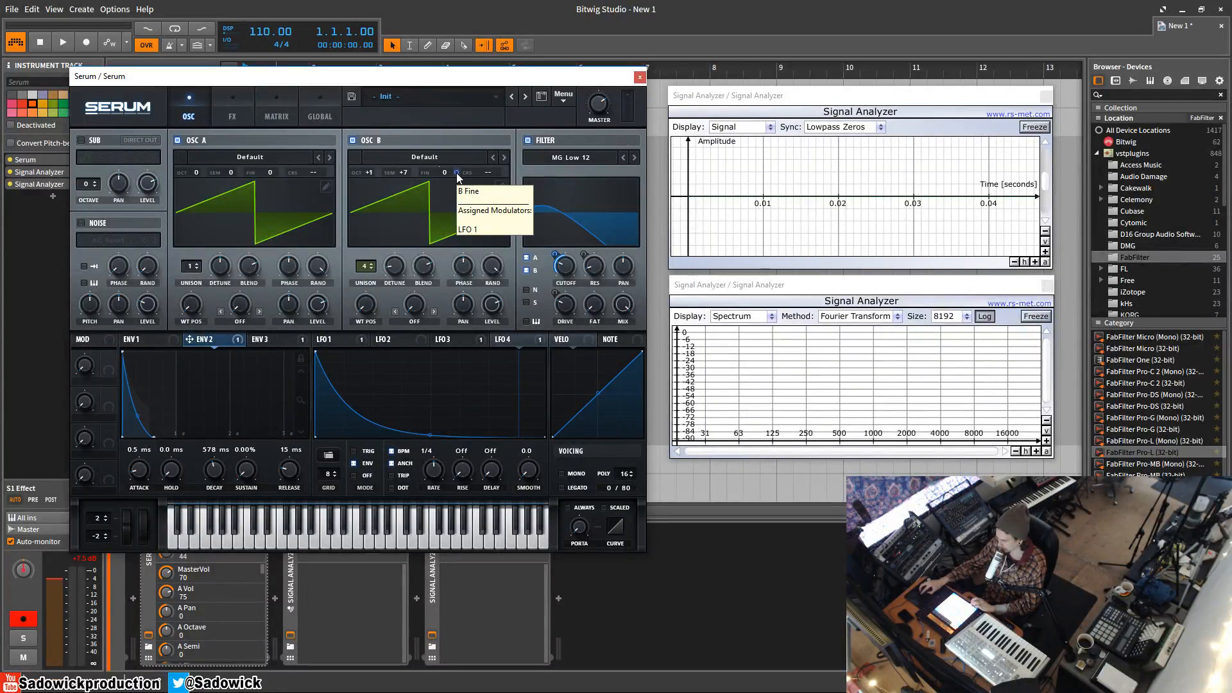
click(278, 118)
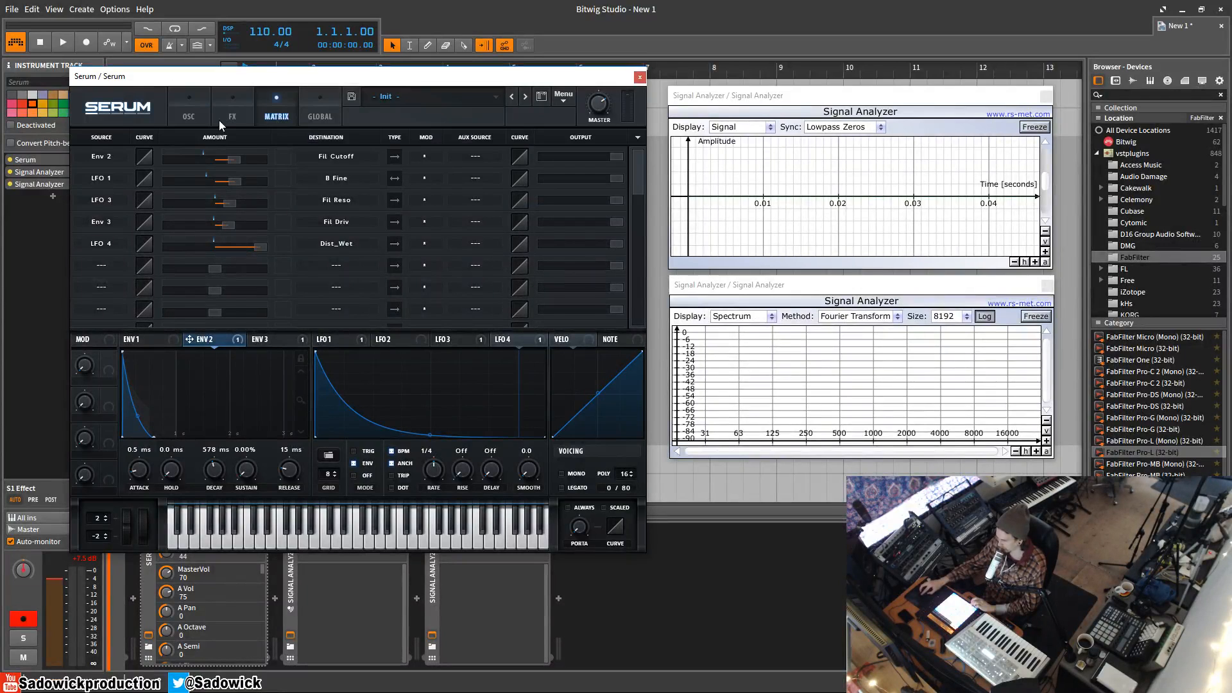
click(187, 106)
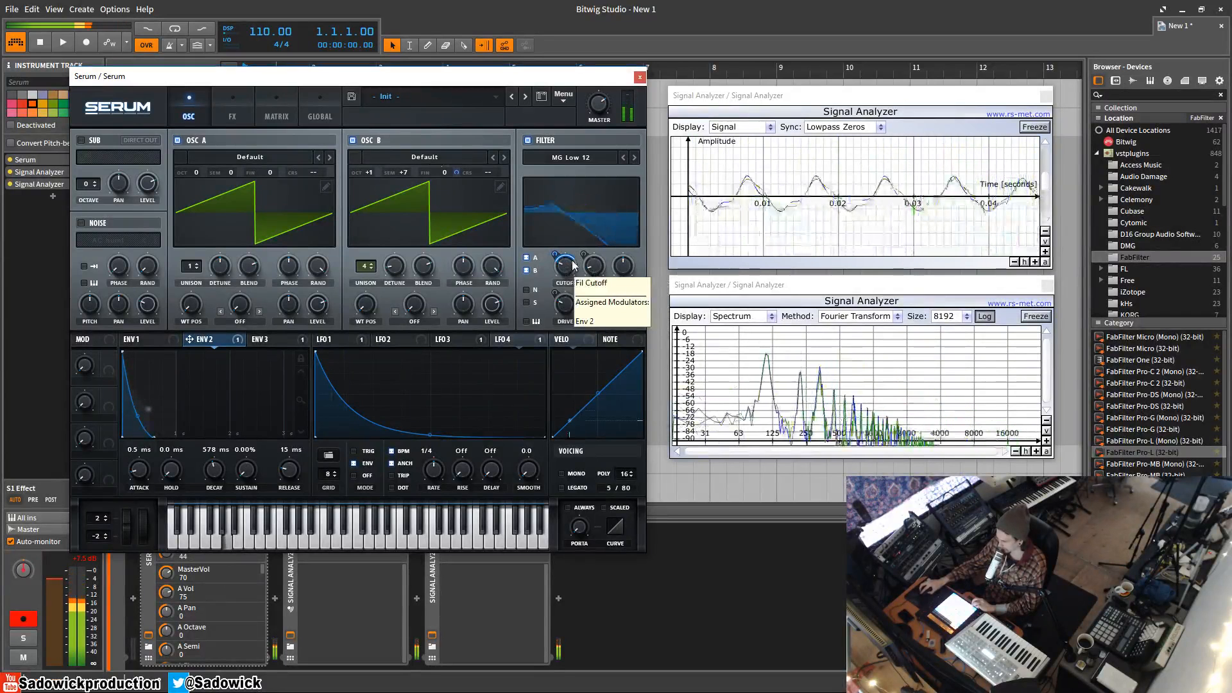
Try bending the source curve of the Env 2 to Fil Cutoff routing to about -47, and reset it to 0
click(316, 109)
click(292, 104)
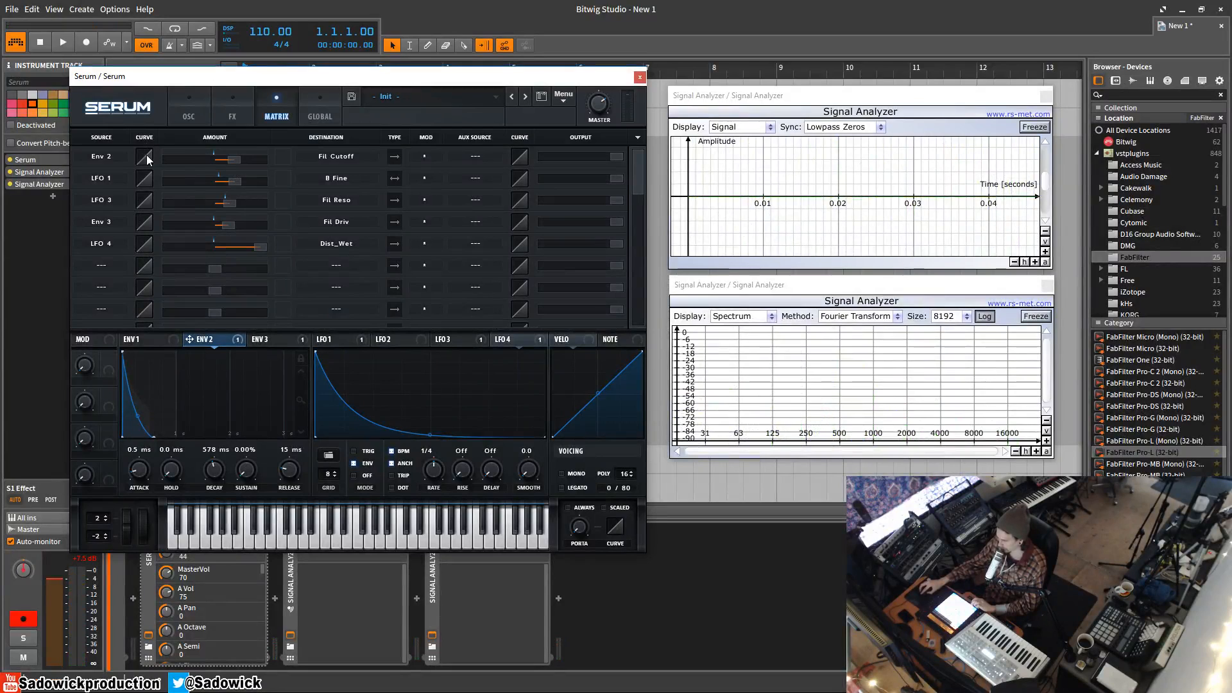
drag(146, 151, 148, 143)
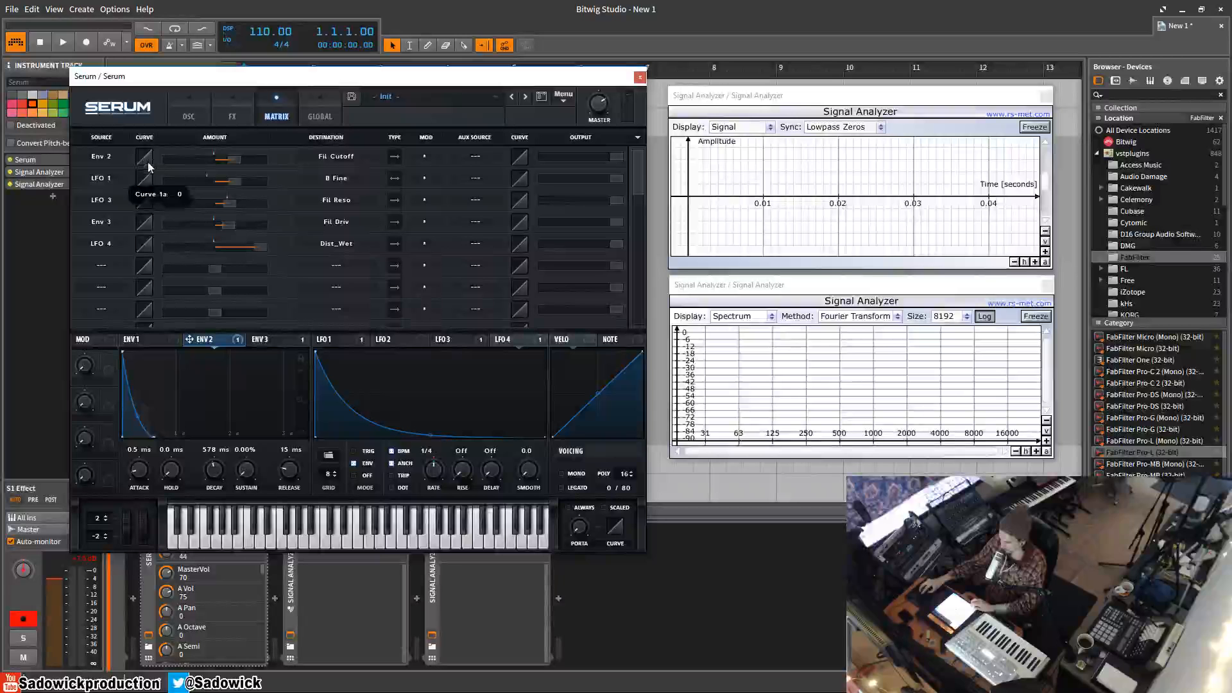
drag(158, 185, 165, 199)
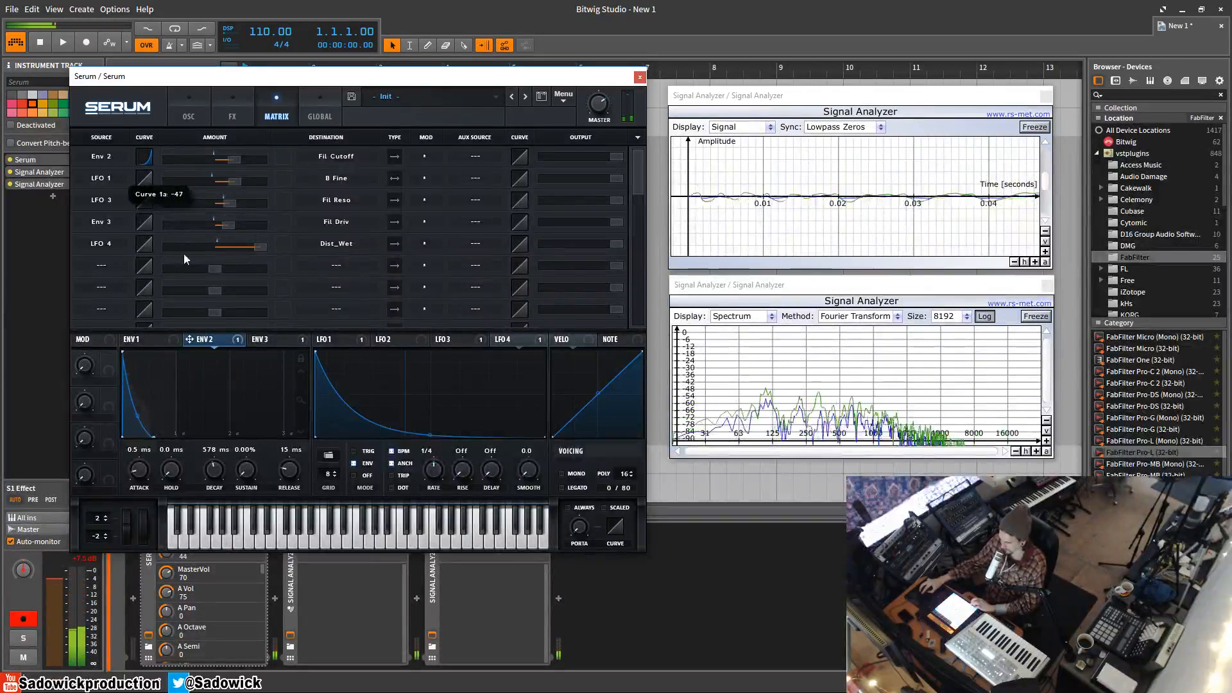
mouse_move(138, 416)
mouse_down()
mouse_move(128, 442)
mouse_move(139, 415)
mouse_up()
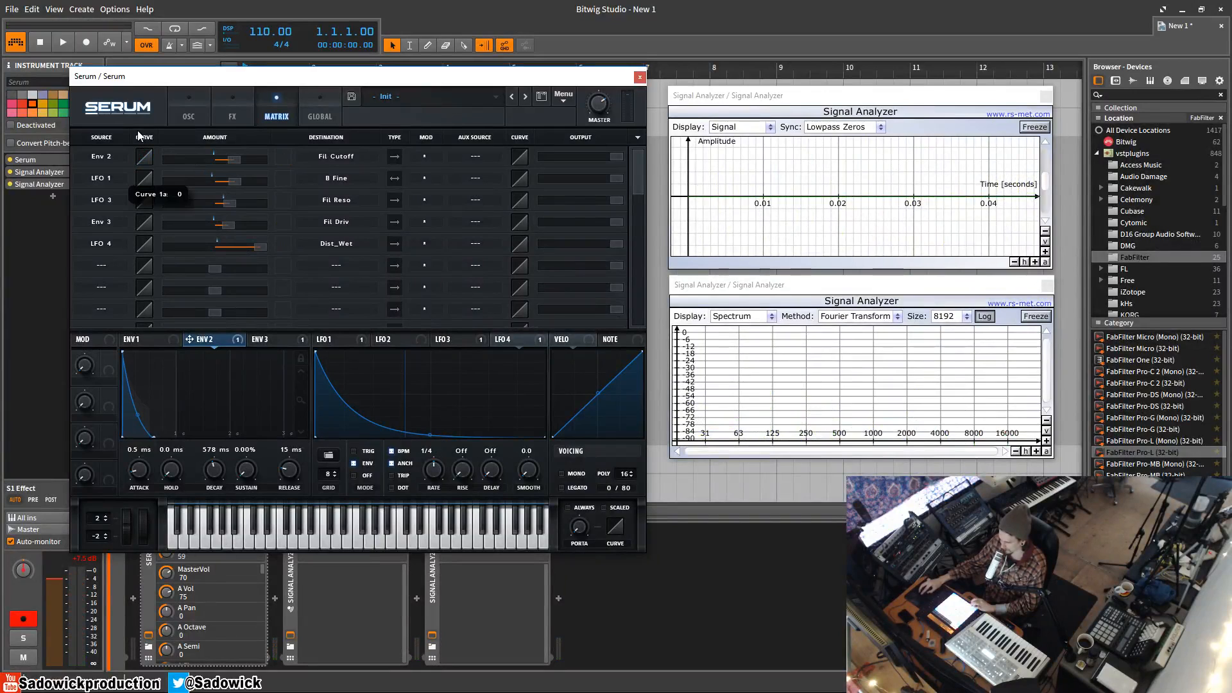
Try LFO 1 as the auxiliary source of the Env 2 to Fil Cutoff routing, and clear it again
mouse_move(215, 156)
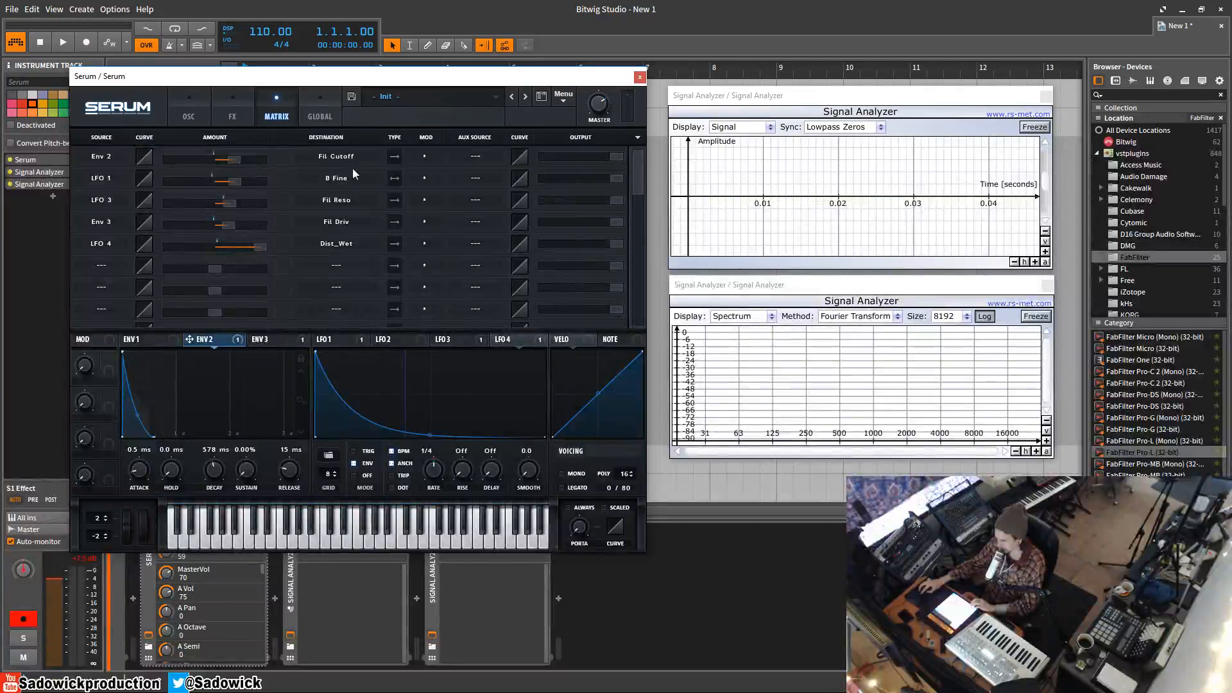
mouse_move(191, 183)
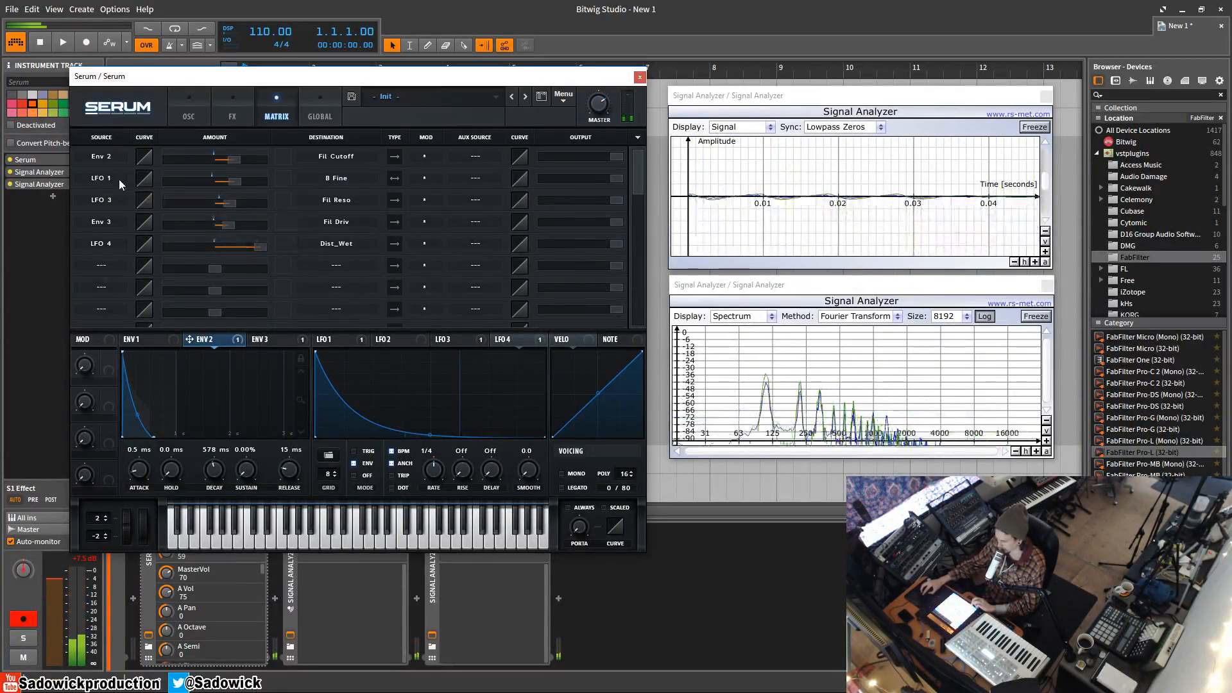
click(480, 159)
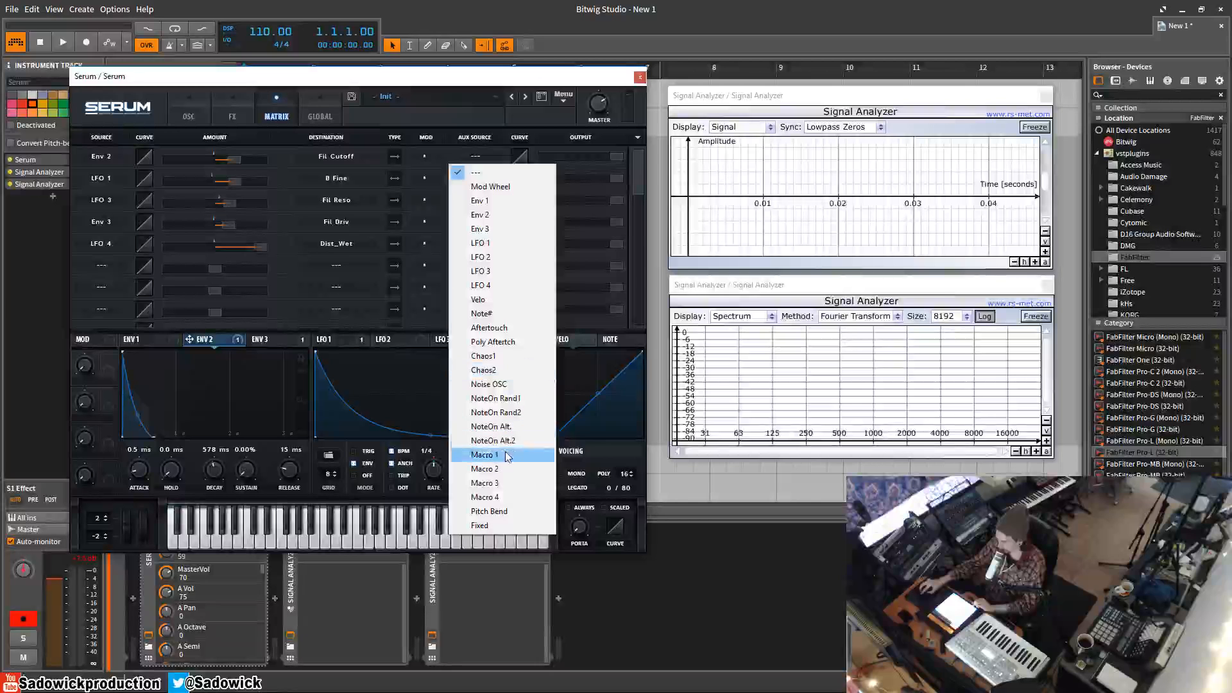
click(500, 243)
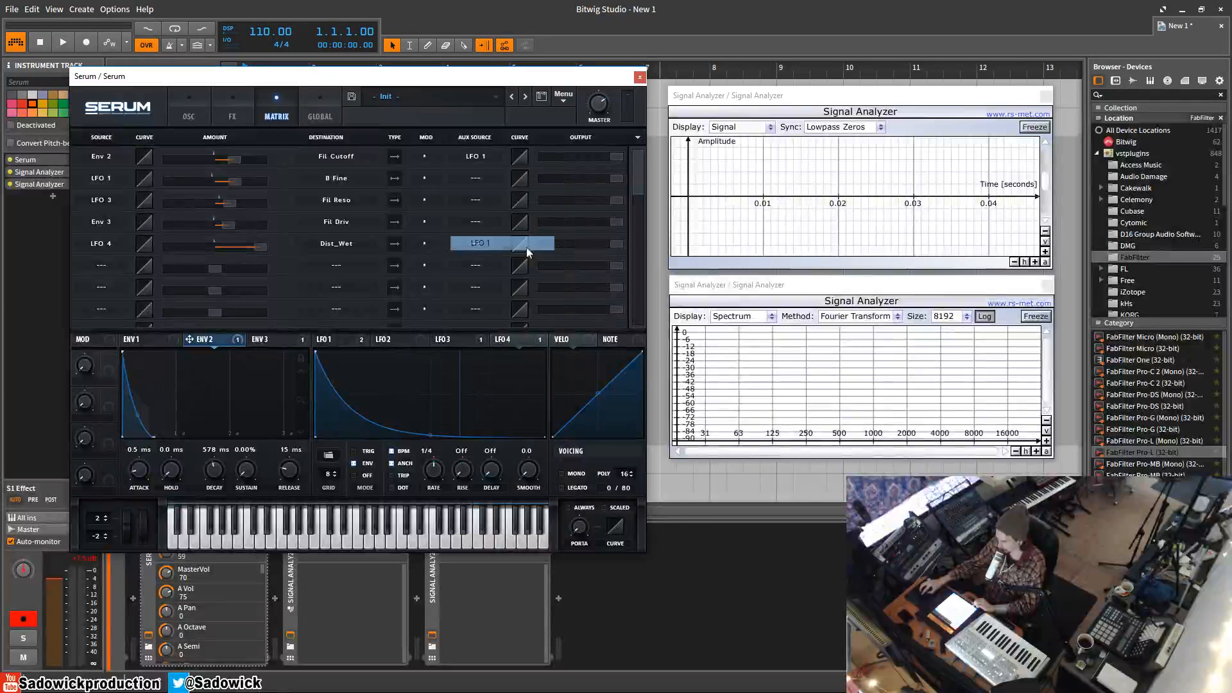
mouse_move(518, 157)
mouse_down()
mouse_move(515, 109)
mouse_move(538, 195)
mouse_move(498, 94)
mouse_move(520, 158)
mouse_up()
click(478, 156)
click(484, 176)
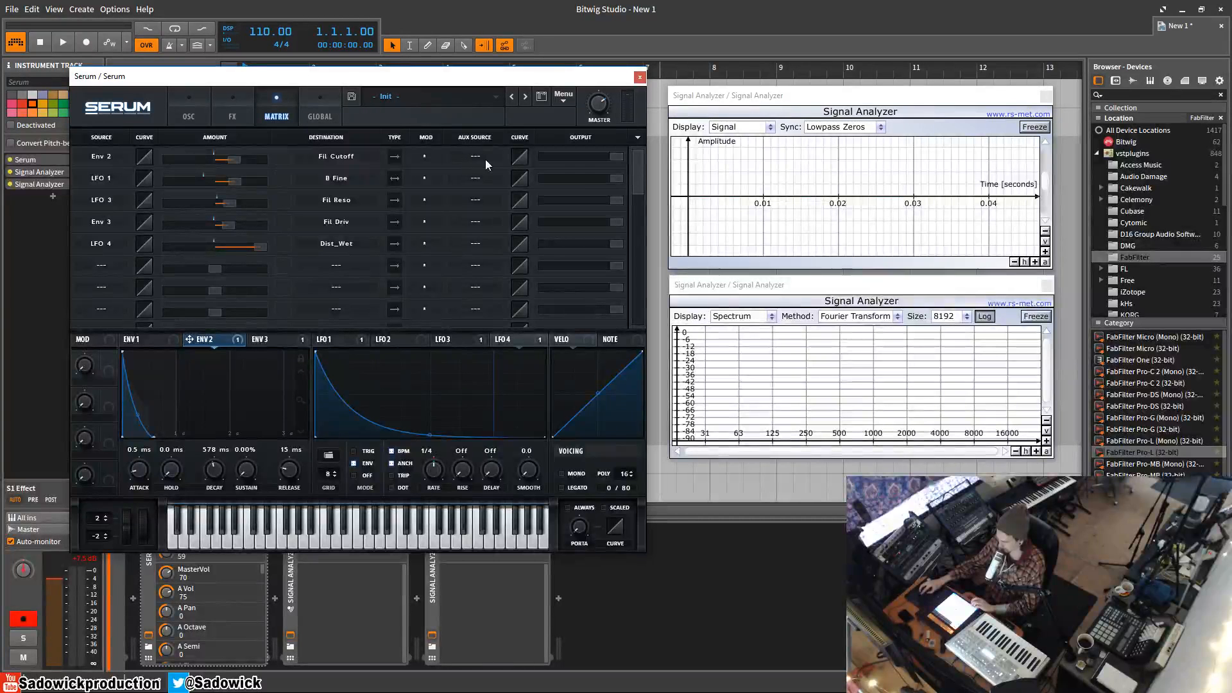
click(437, 156)
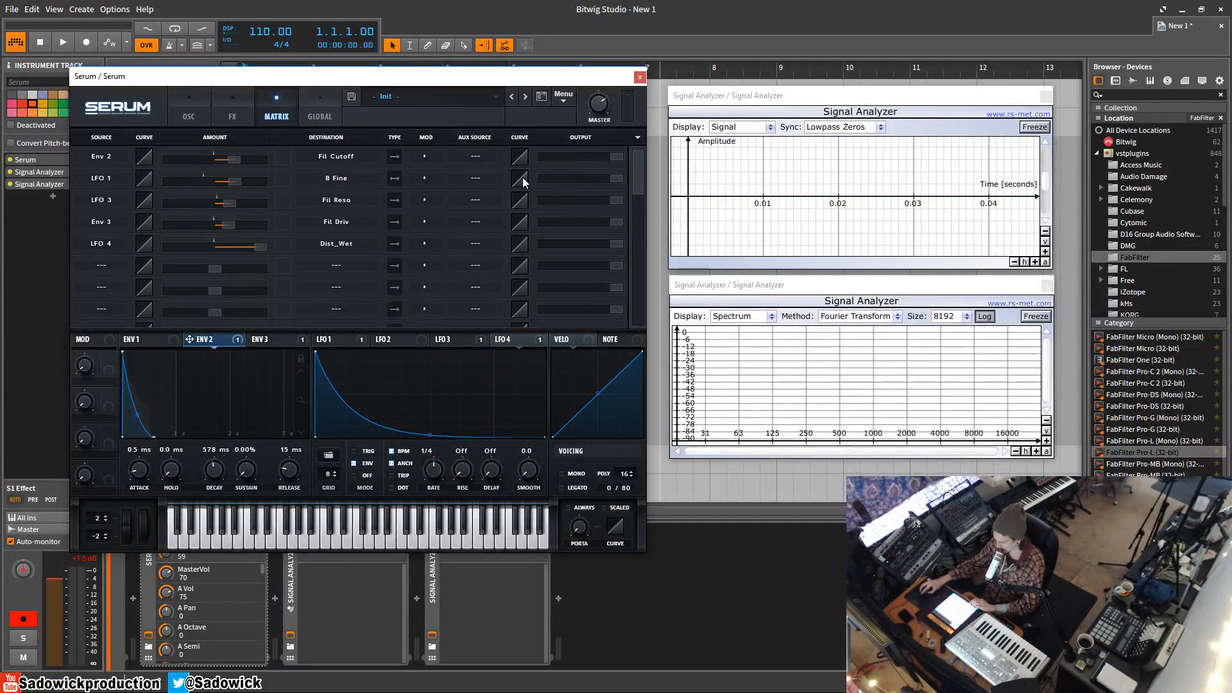
Sort the modulation matrix routings by source, and re-sort them by destination
click(637, 137)
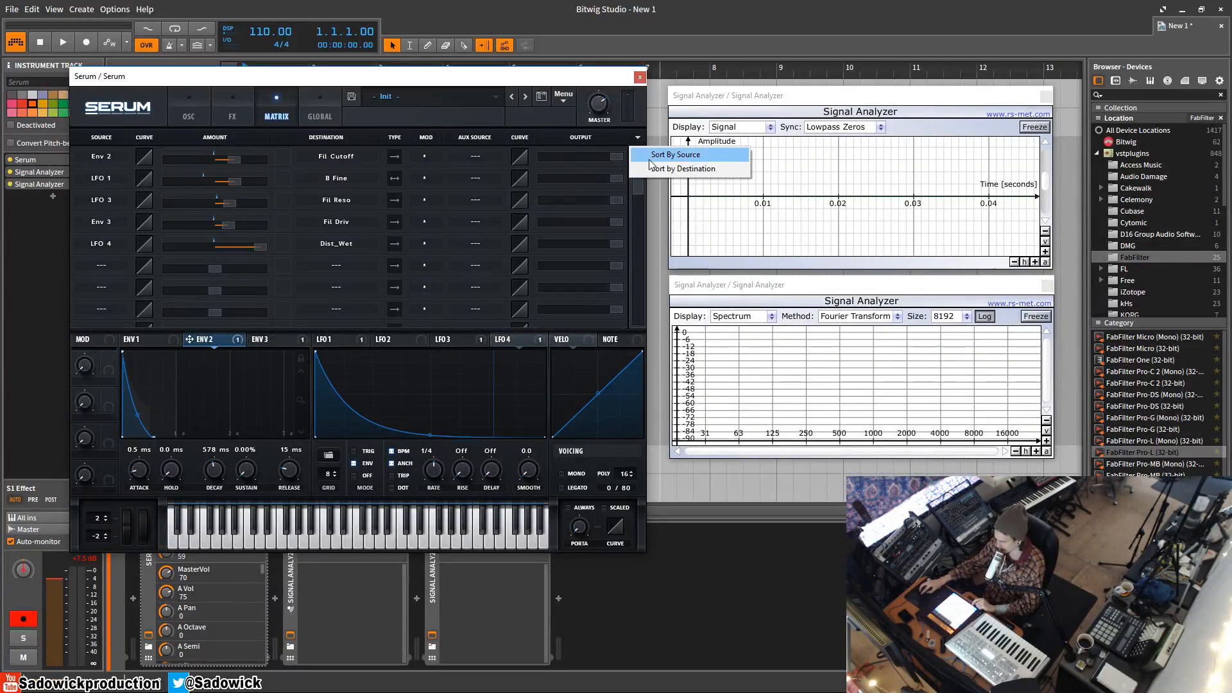
click(655, 155)
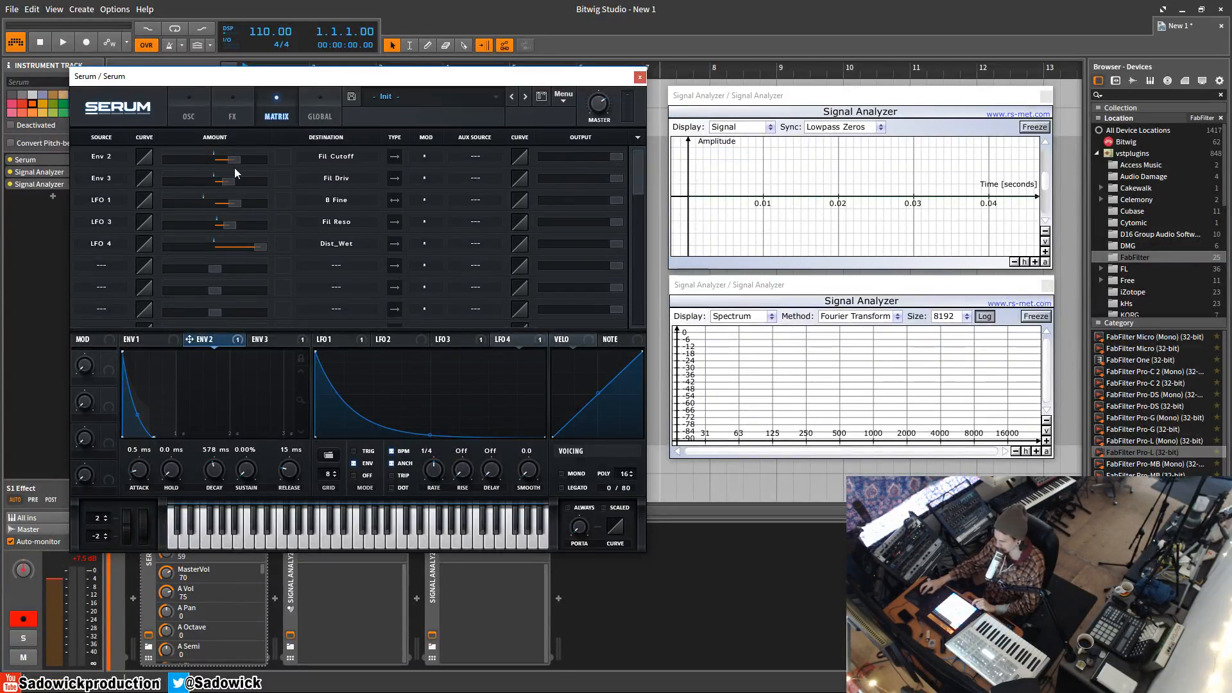
click(638, 137)
click(661, 167)
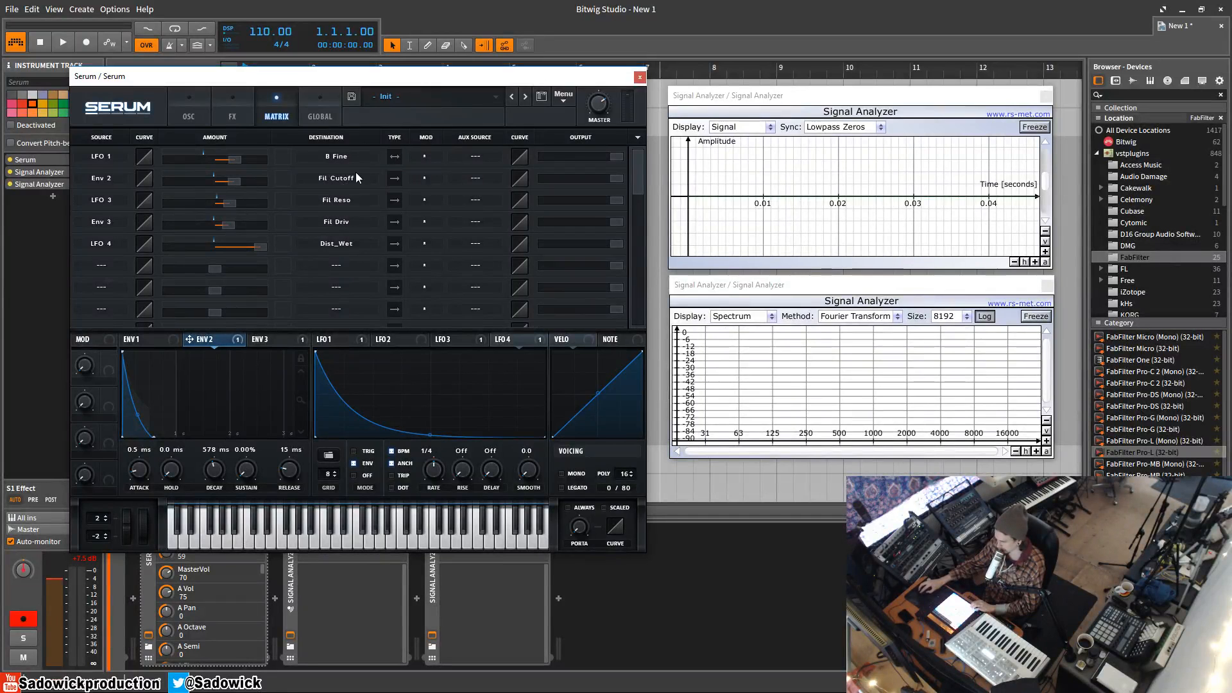
Try the output levels of the Env 2 and Env 3 routings, and browse the auxiliary source options for Env 3
click(616, 181)
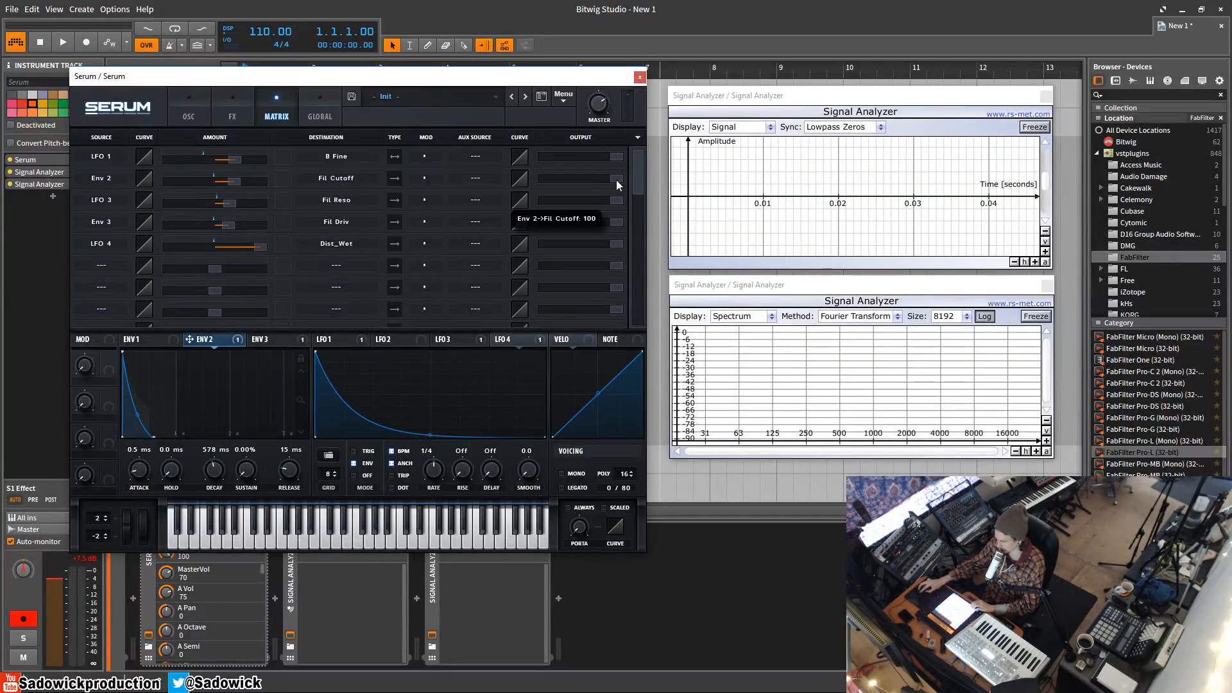
drag(617, 181, 744, 210)
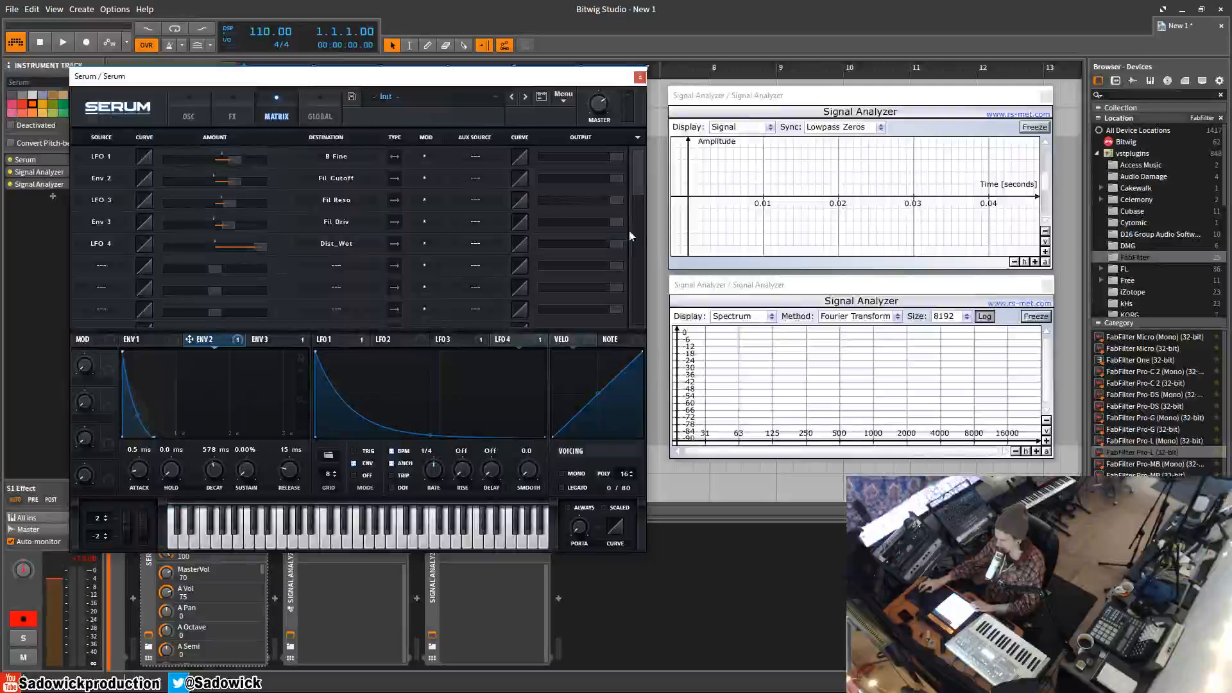
drag(618, 222, 693, 242)
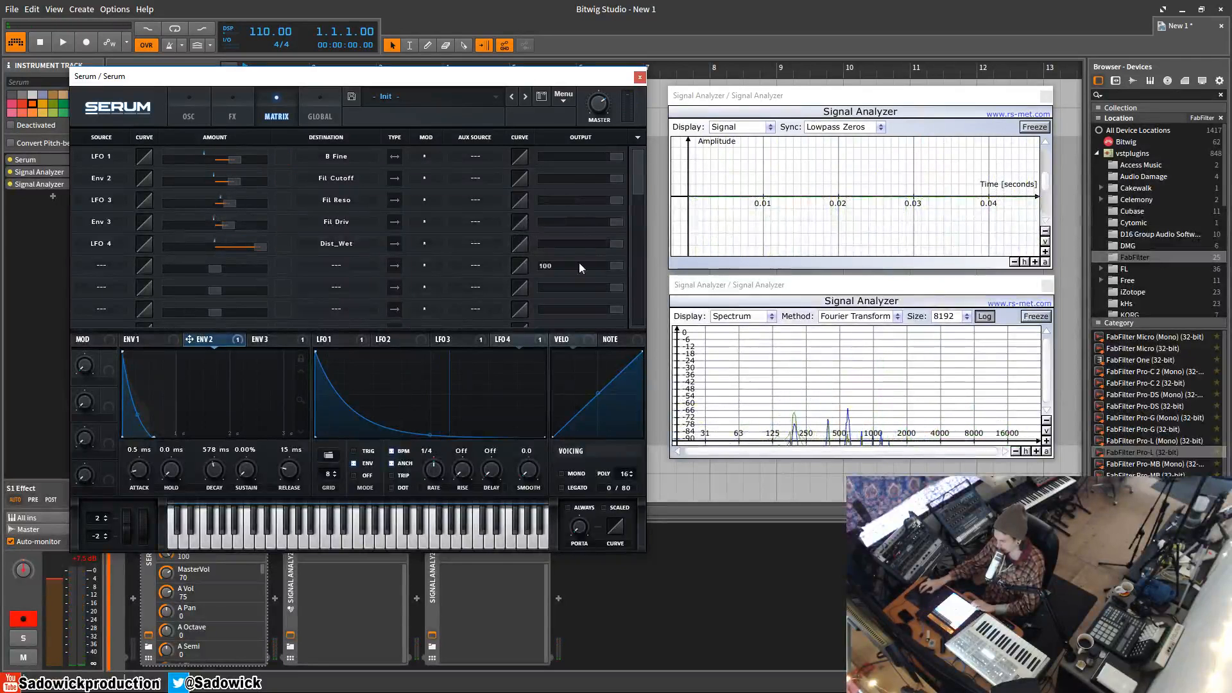
click(476, 224)
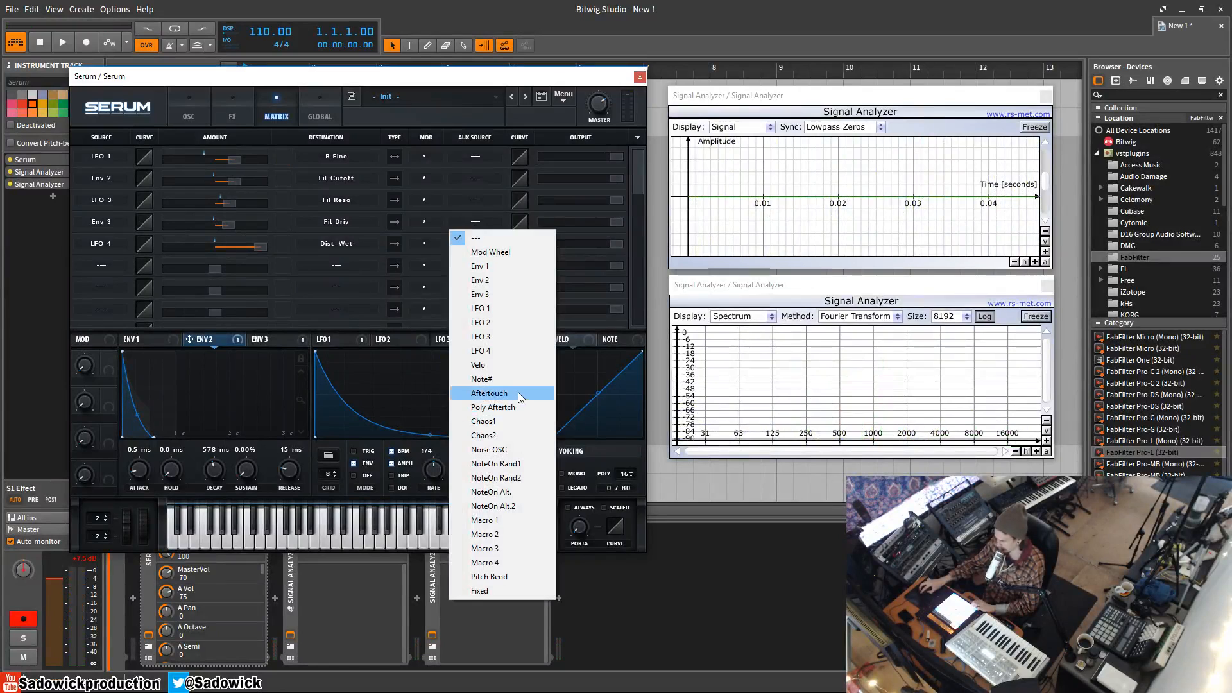
click(557, 120)
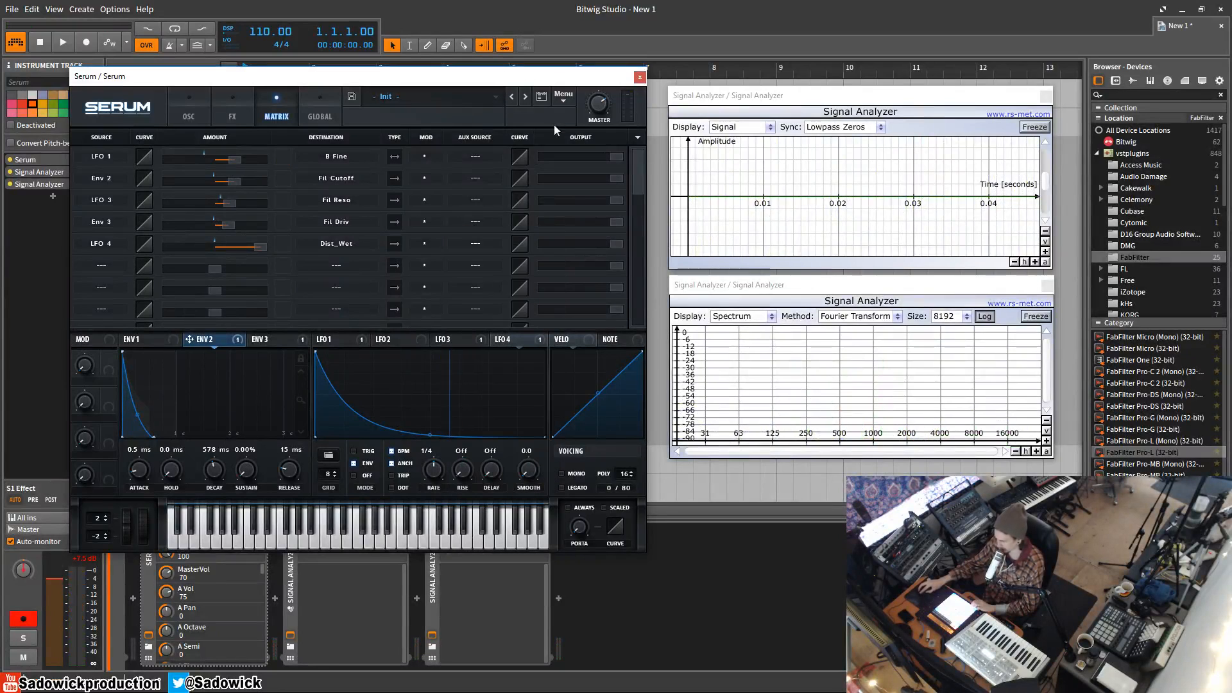